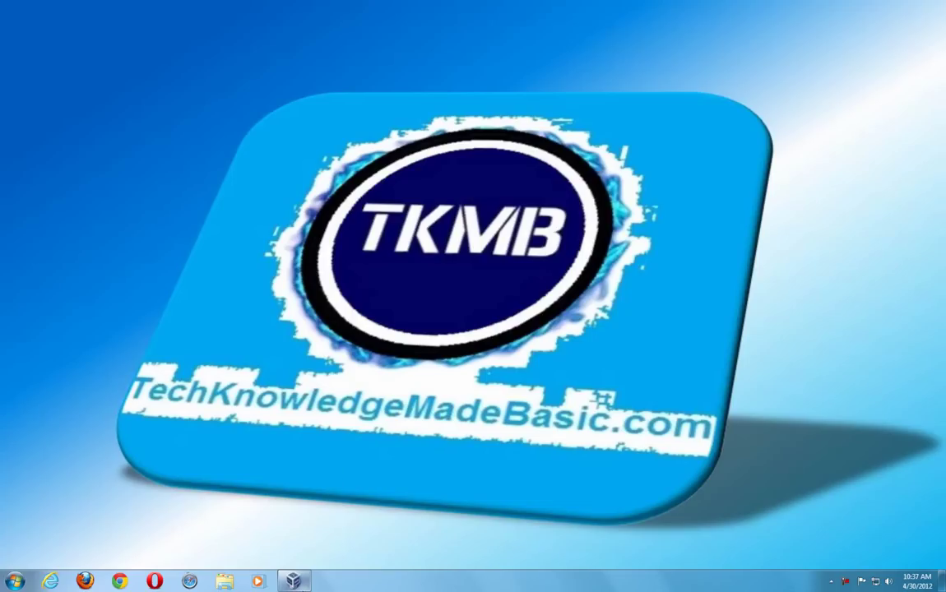
Step: Switch to the Windows XP virtual machine and open Internet Explorer inside it
left_click(295, 582)
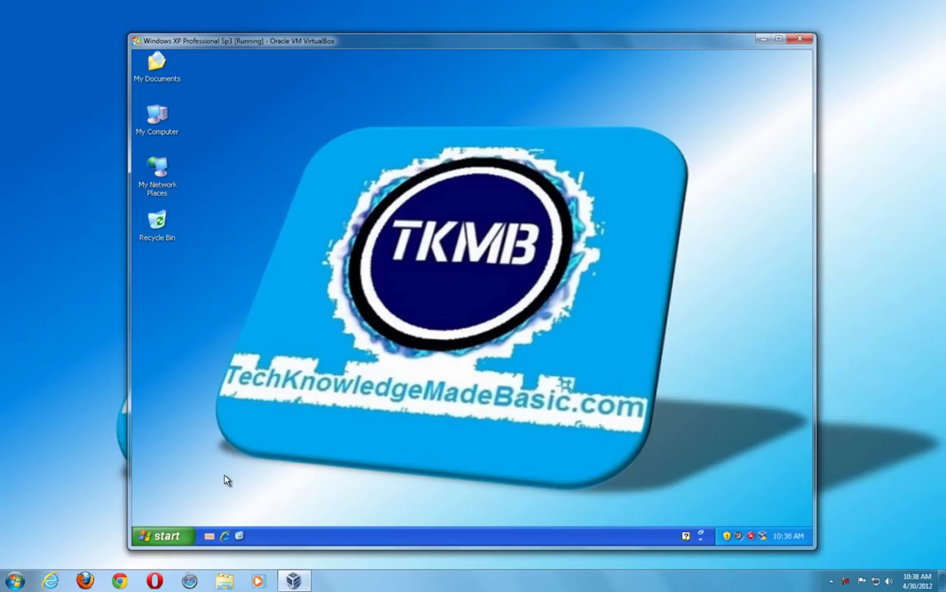
left_click(226, 536)
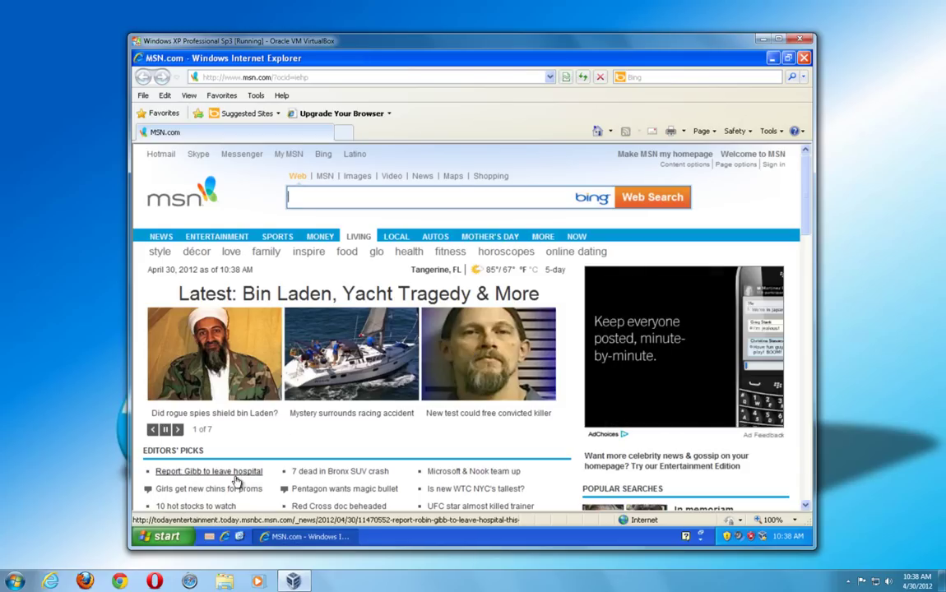
Step: Run timedate.cpl and review the date and time, time zone and Internet time settings
left_click(165, 539)
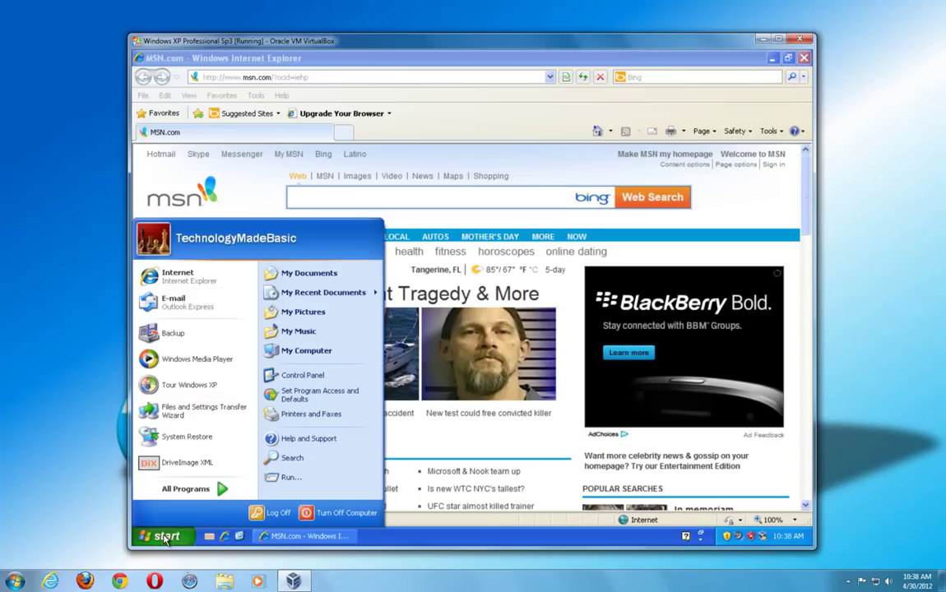
left_click(292, 478)
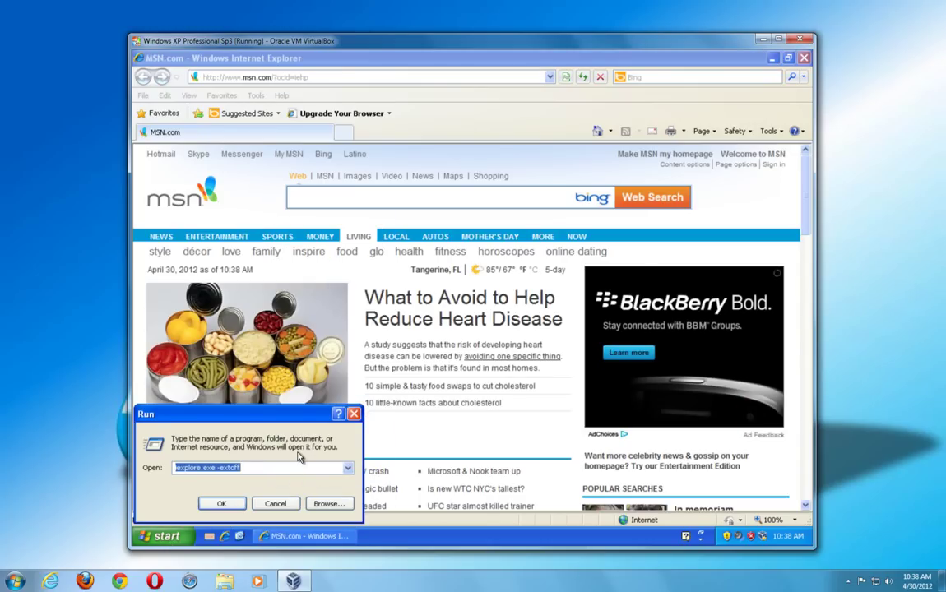
type("timed")
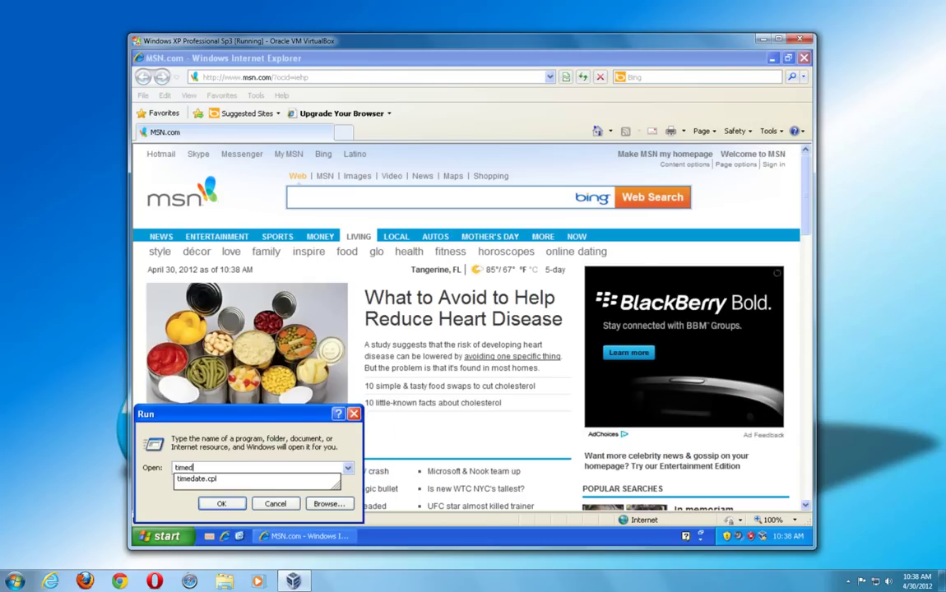
type("ate.cpl")
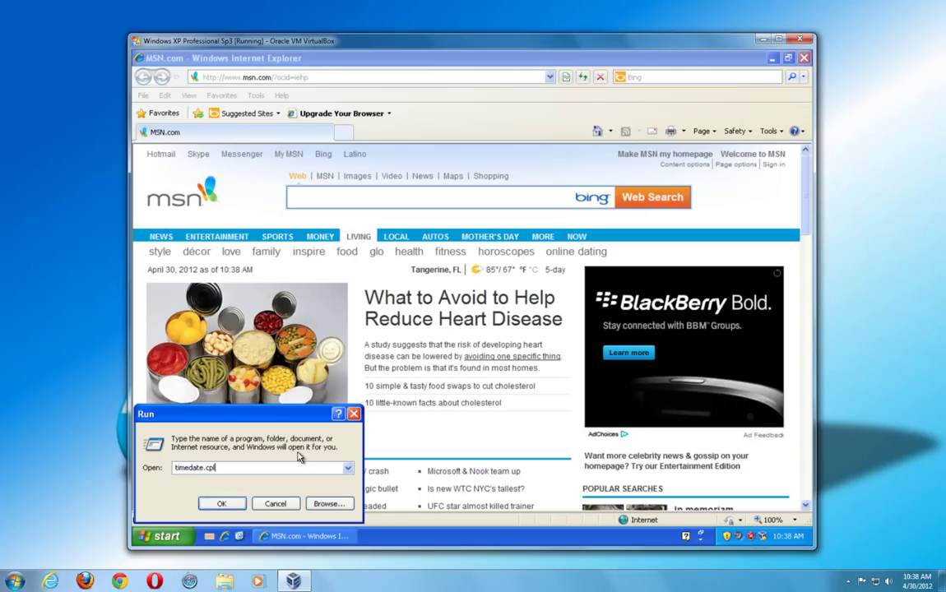
key("Return")
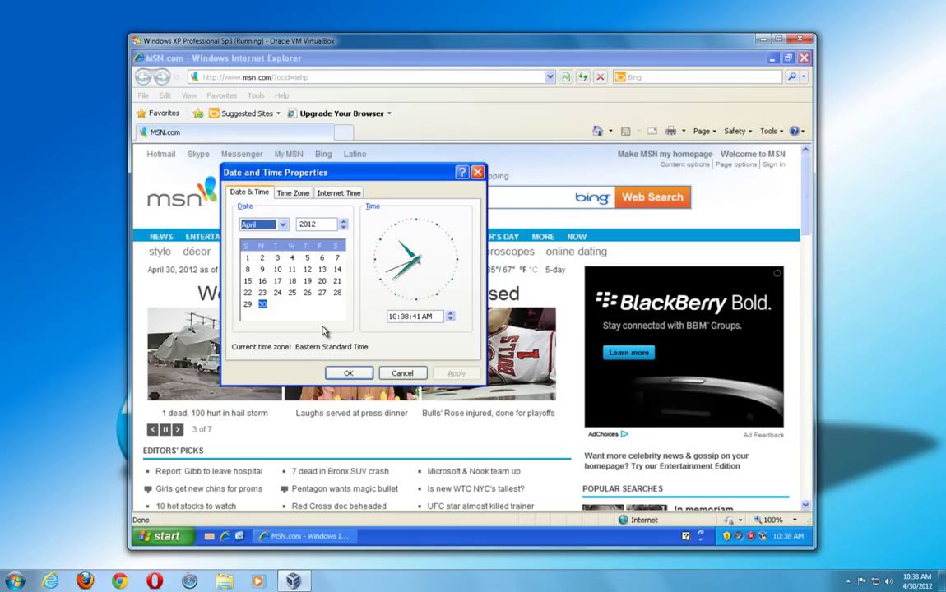
left_click(292, 193)
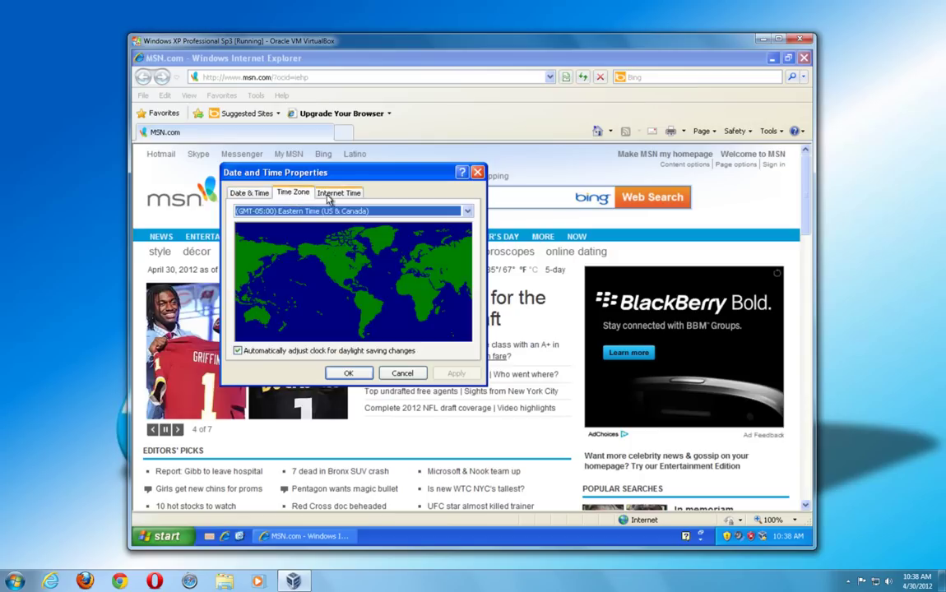
key("ctrl+Tab")
left_click(251, 191)
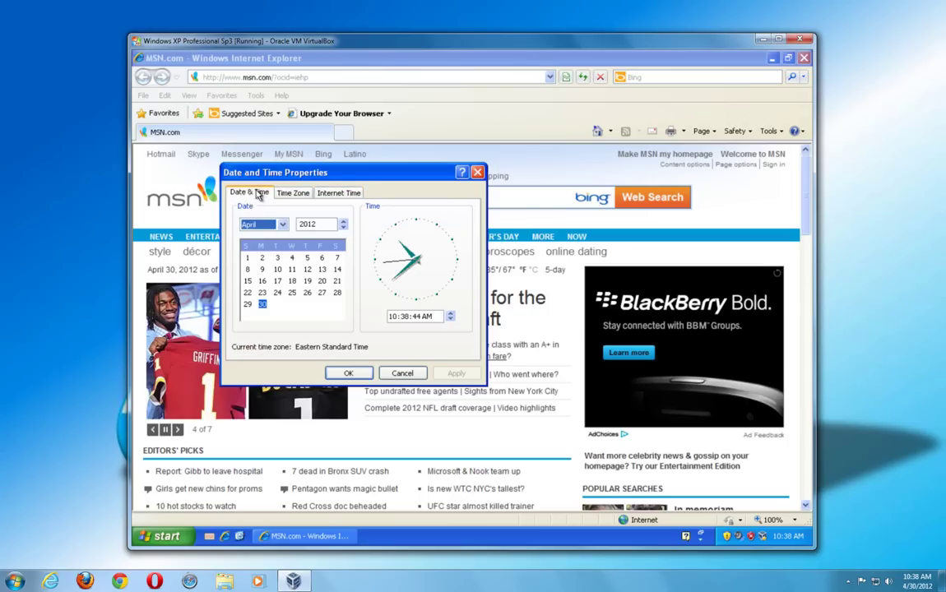
left_click(397, 373)
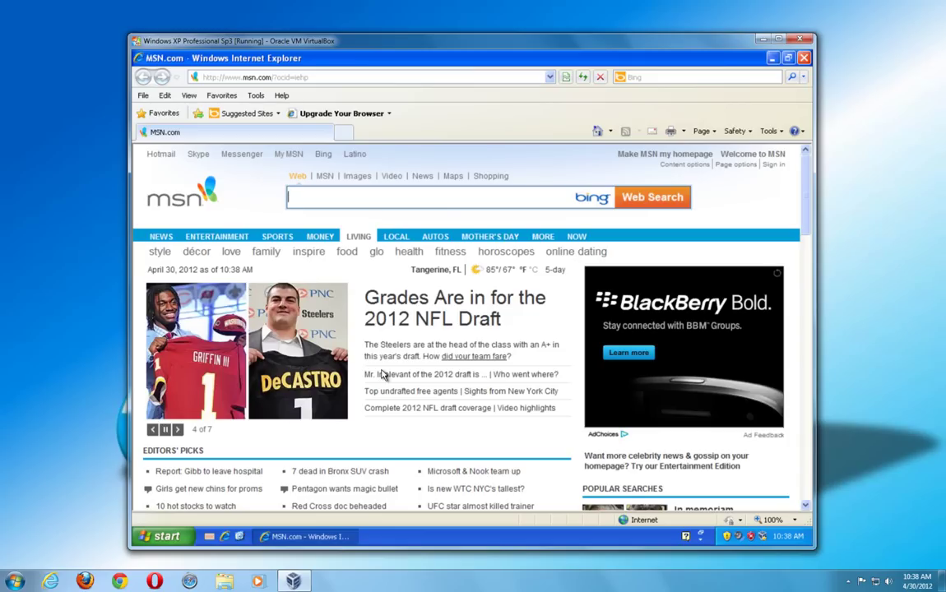
Step: Run sysdm.cpl and examine the error reporting options among the advanced system properties
left_click(167, 536)
left_click(279, 478)
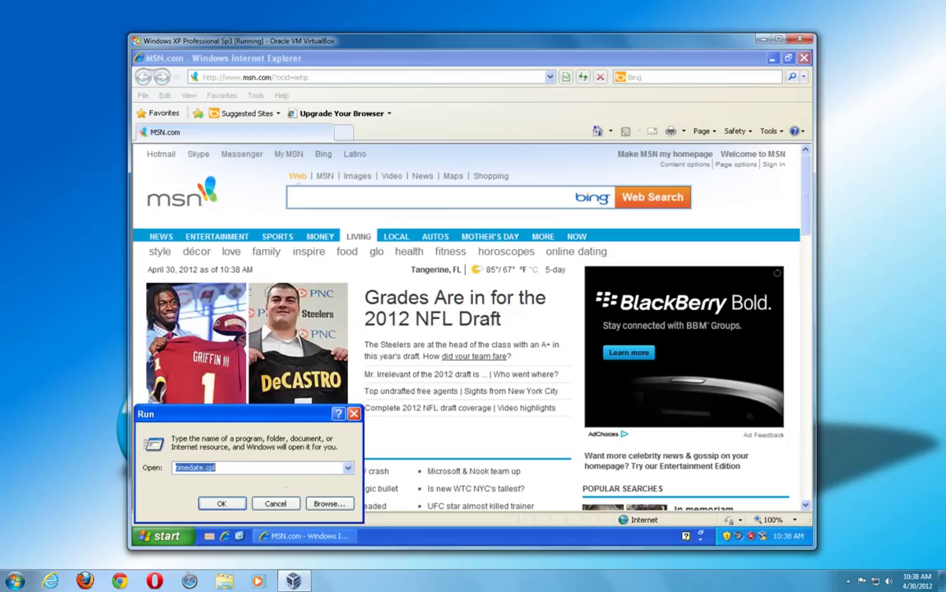
type("sysdm.cpl")
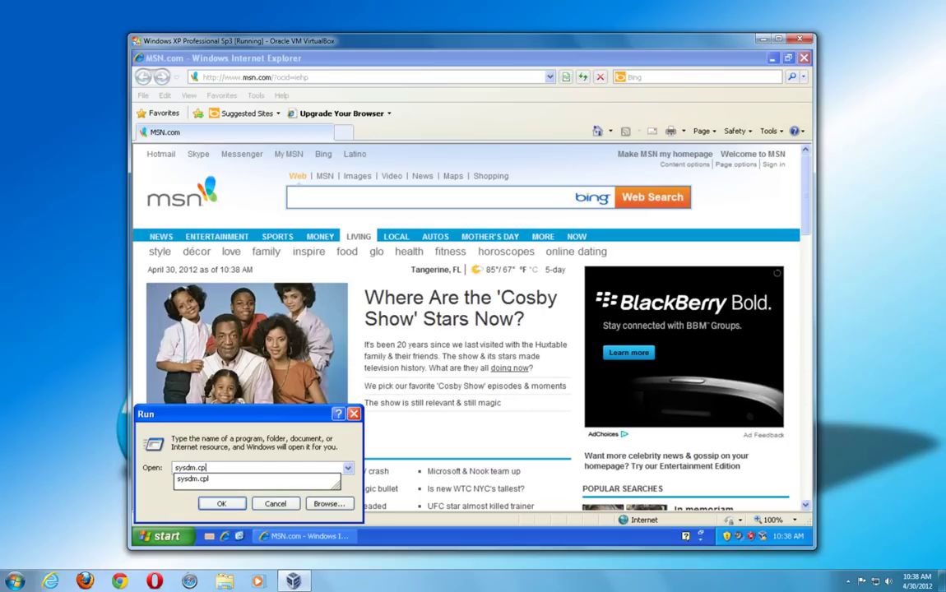
key("Return")
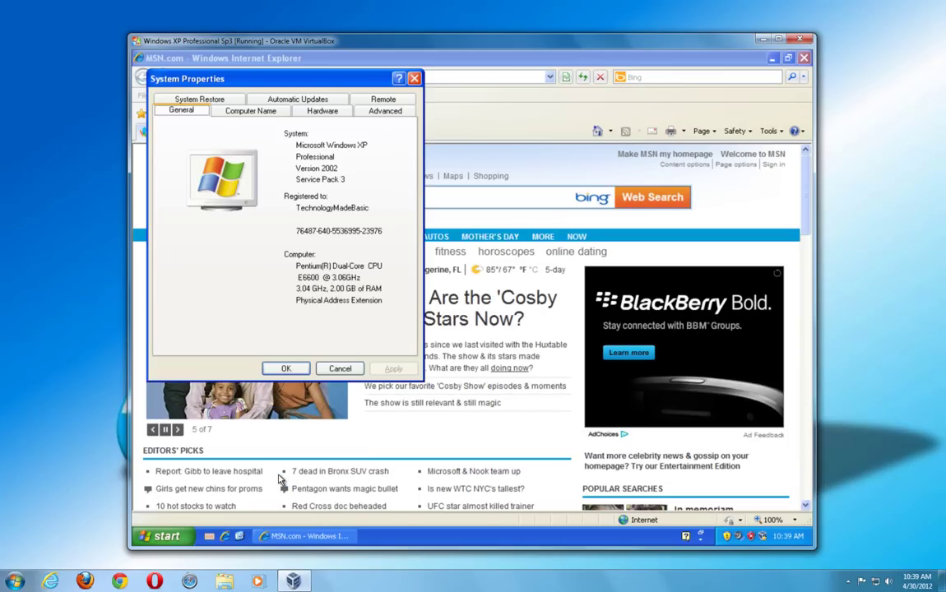
left_click(385, 112)
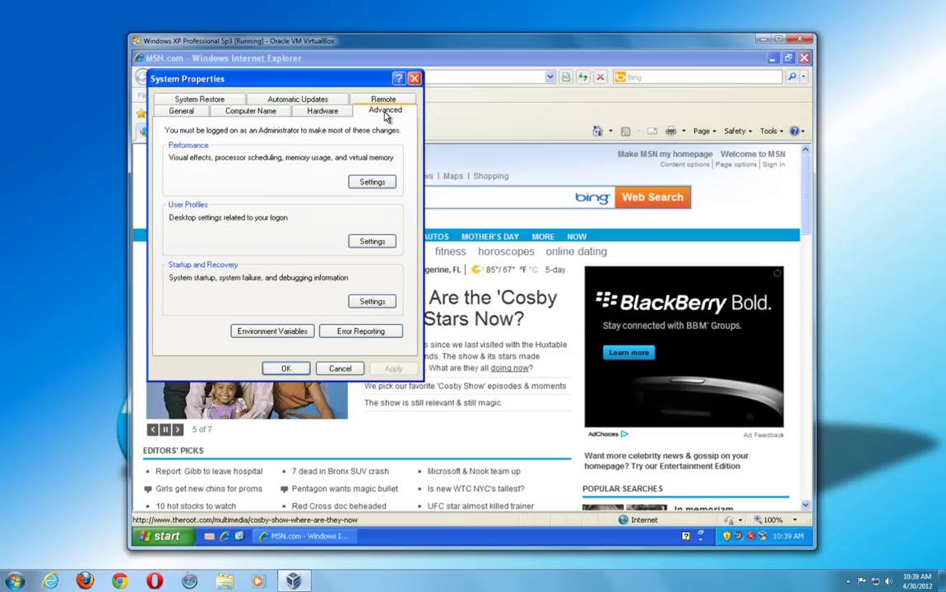
left_click(362, 332)
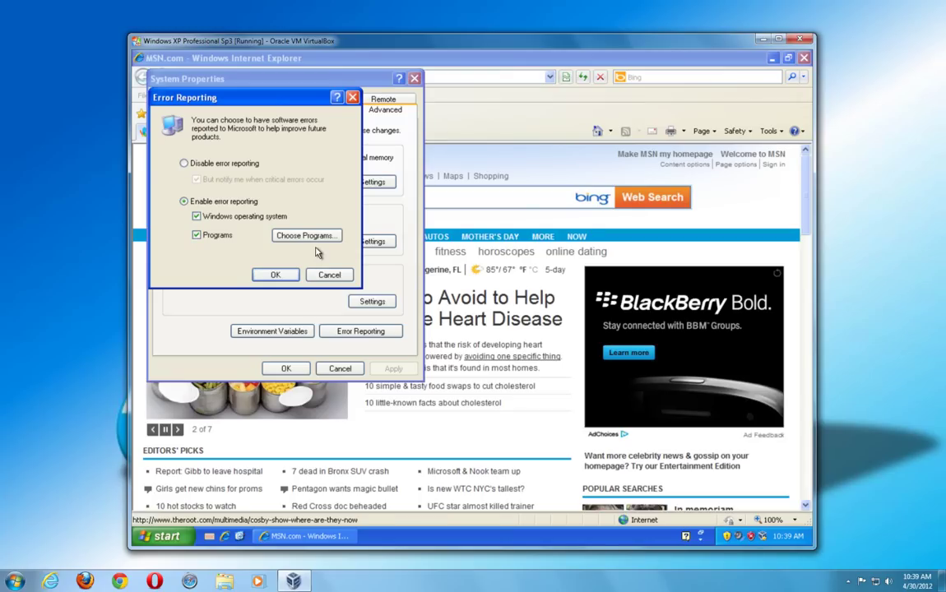
left_click(329, 274)
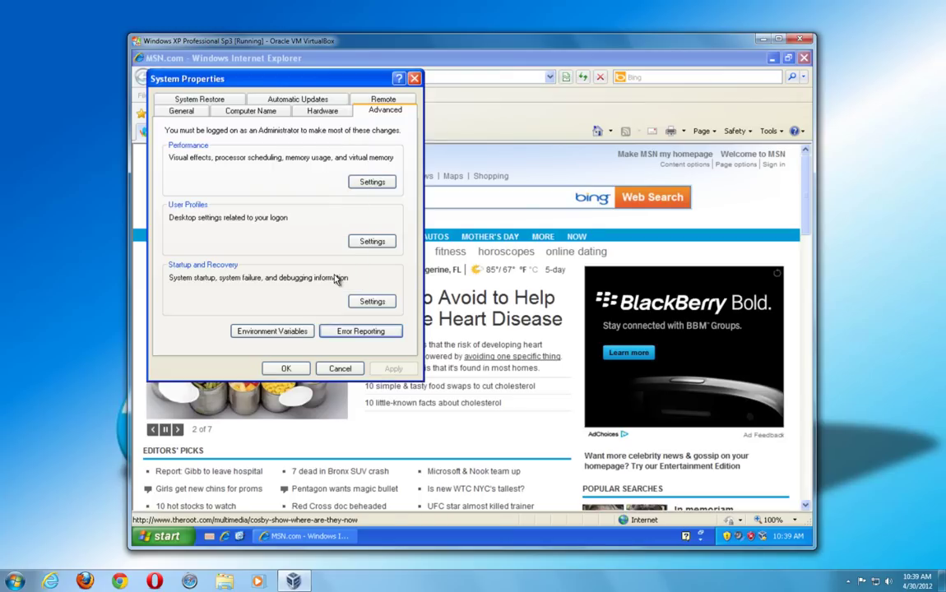
left_click(341, 368)
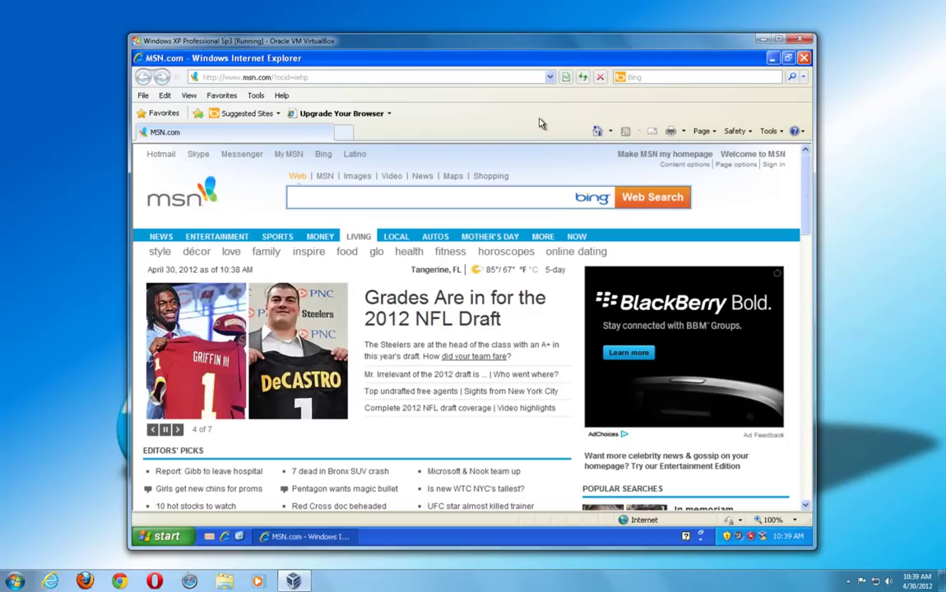
Step: Turn on Compatibility View for the MSN page in Internet Explorer and dismiss the notification
left_click(769, 132)
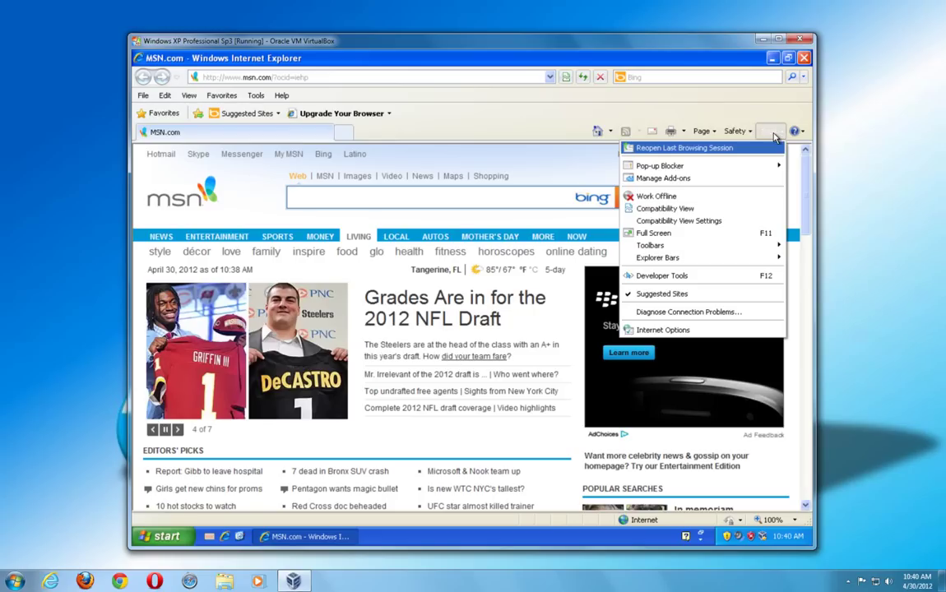
left_click(678, 209)
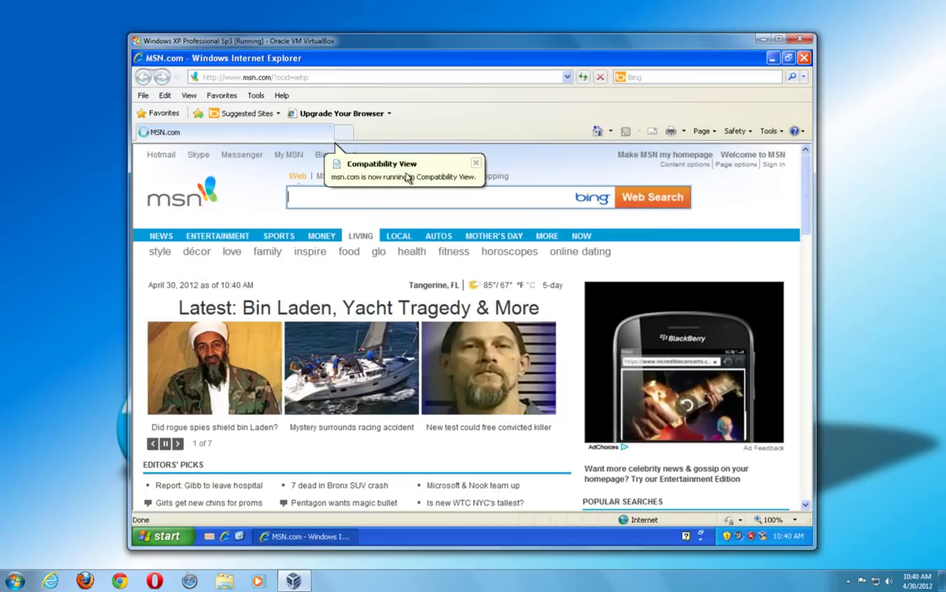
left_click(380, 166)
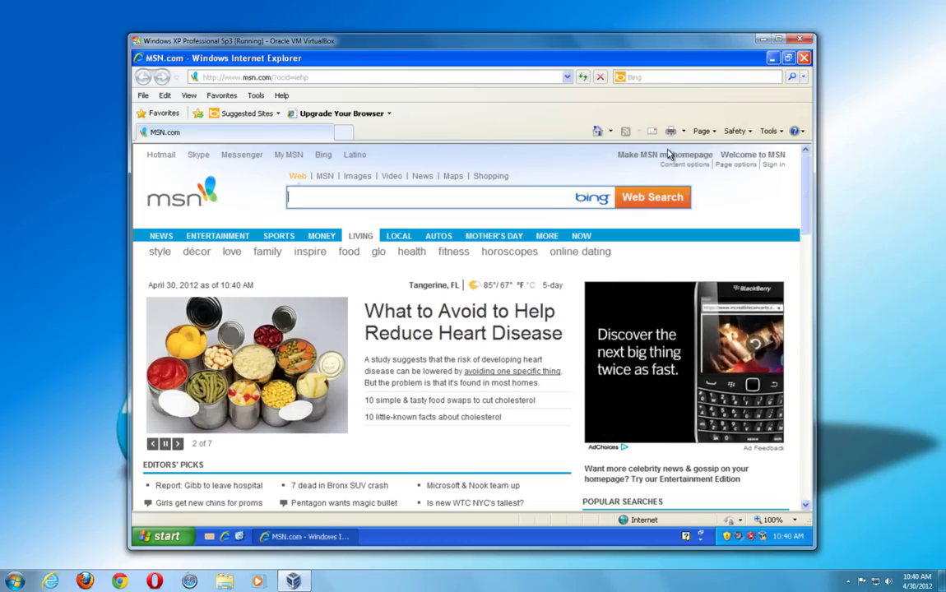
Step: Review the Compatibility View settings, including the list of added websites and the display options
left_click(769, 132)
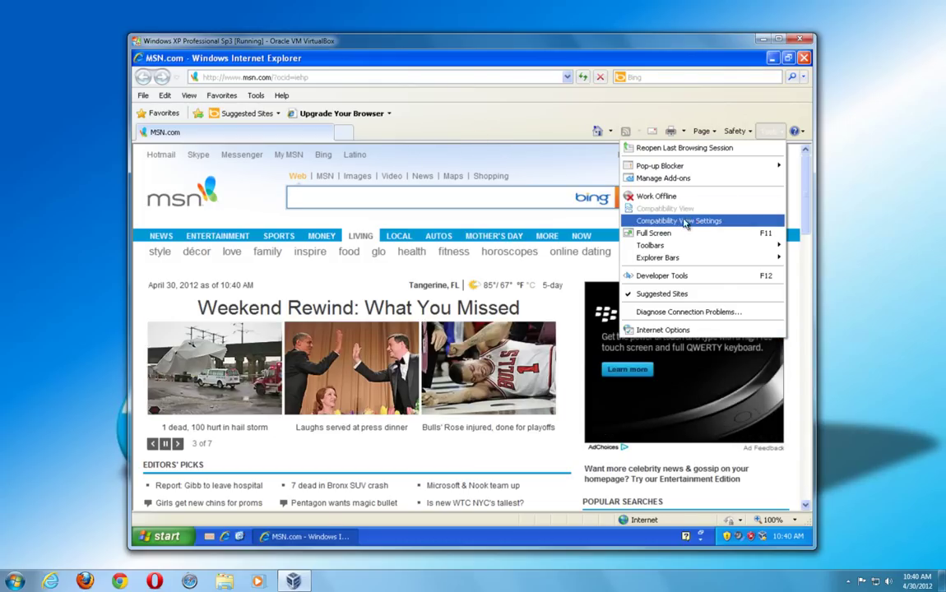
left_click(687, 222)
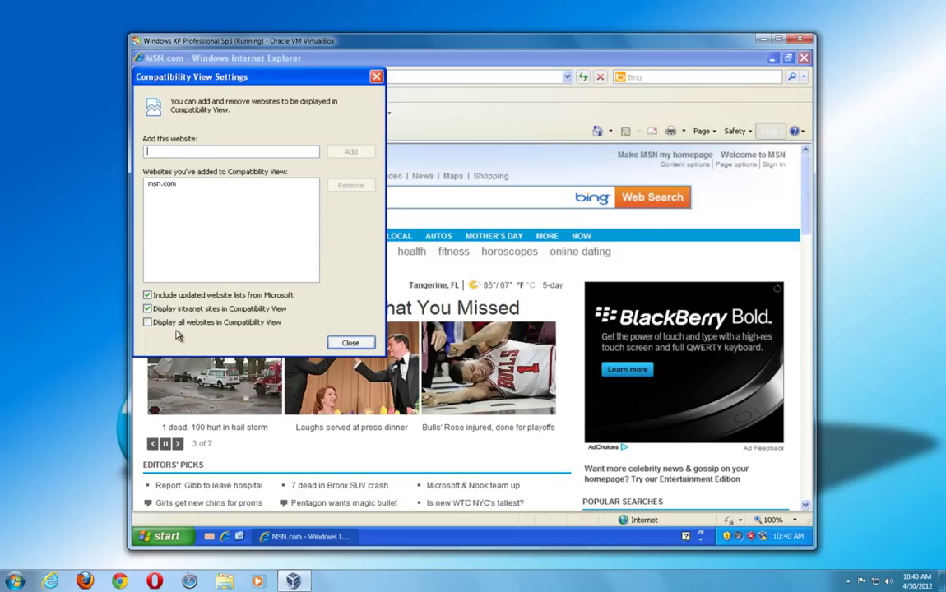
left_click(347, 343)
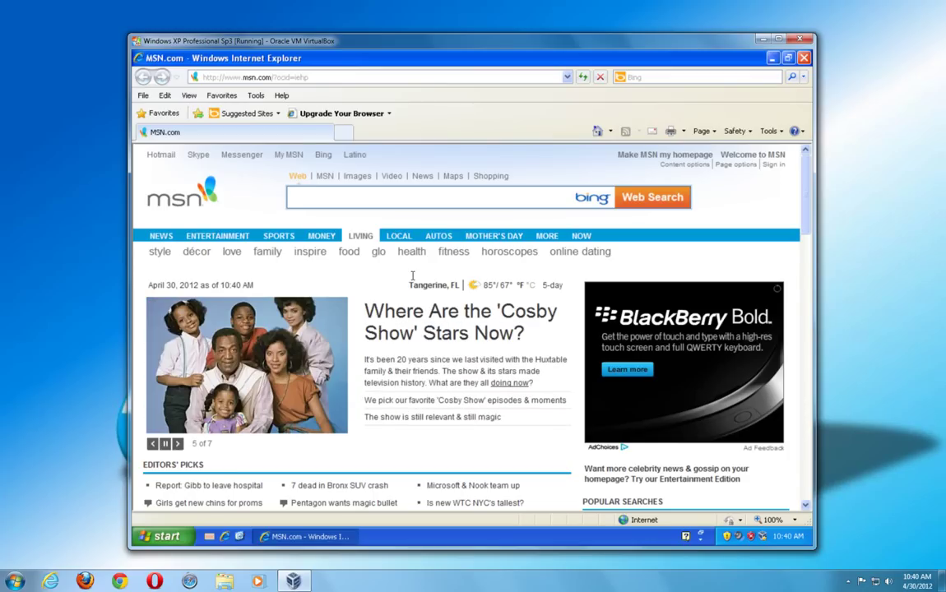
Step: Open Internet Properties by running inetcpl.cpl
left_click(158, 535)
left_click(290, 477)
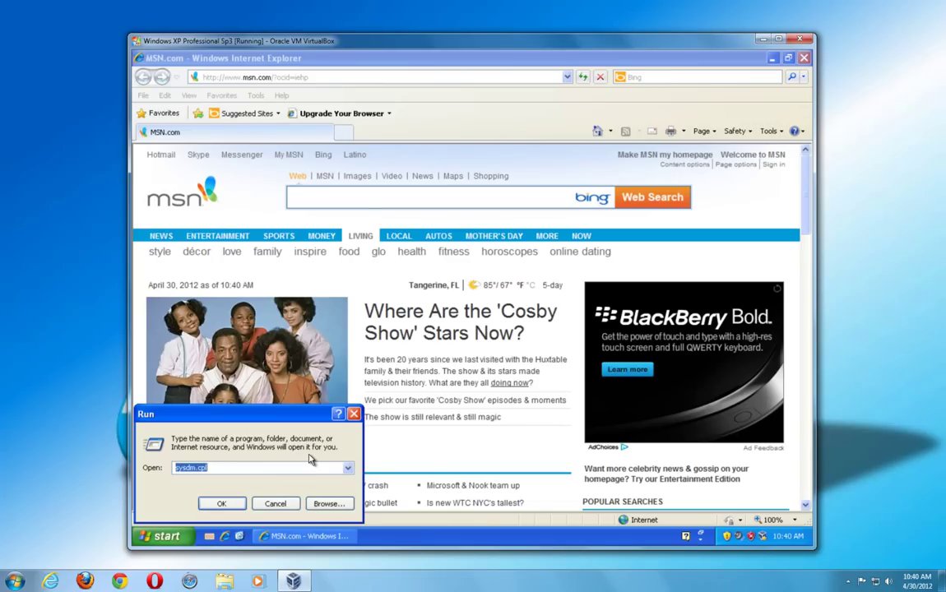
type("inetcpl")
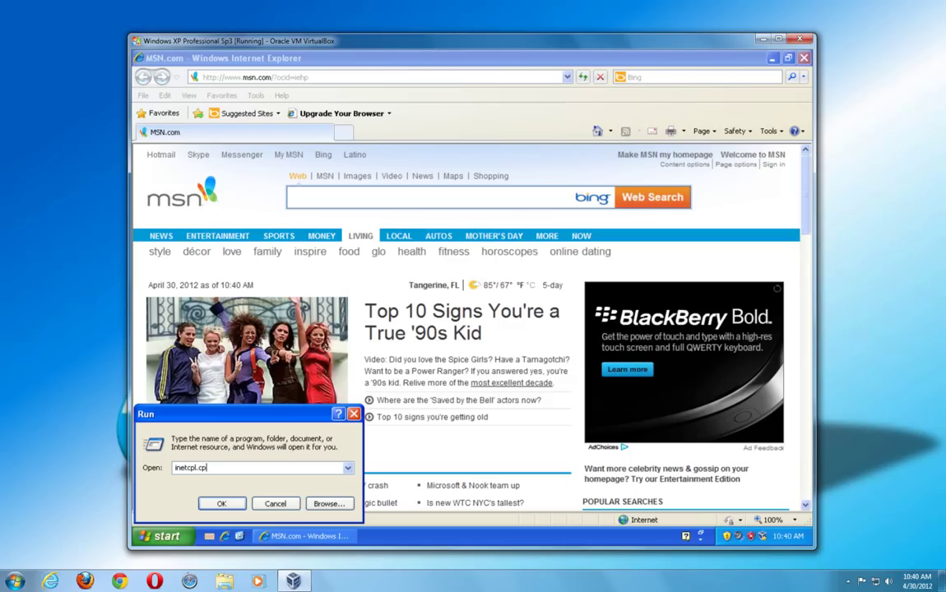
key("Return")
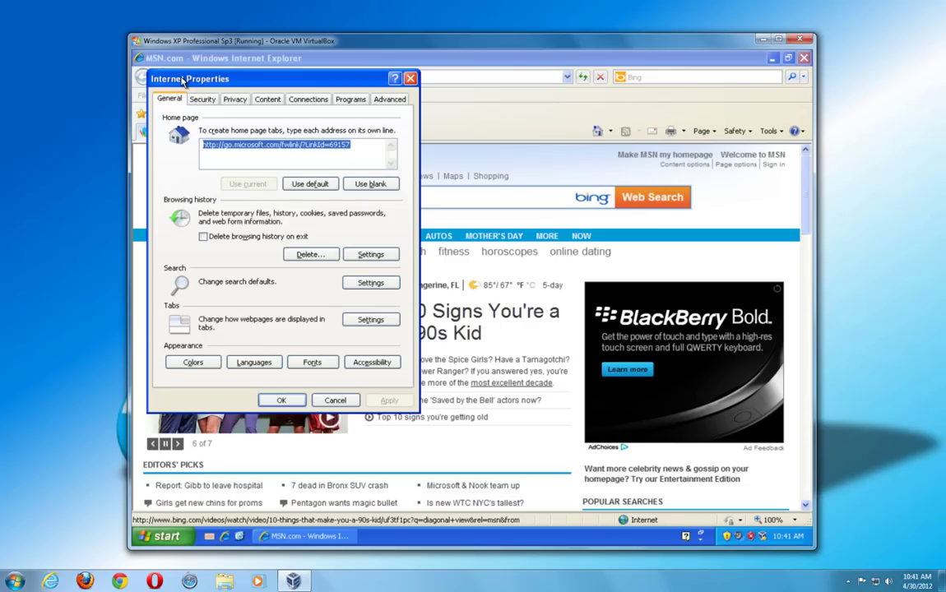
Step: Close the browser window and reset all Internet Explorer settings from the advanced options, including deleting personal settings
left_click(387, 101)
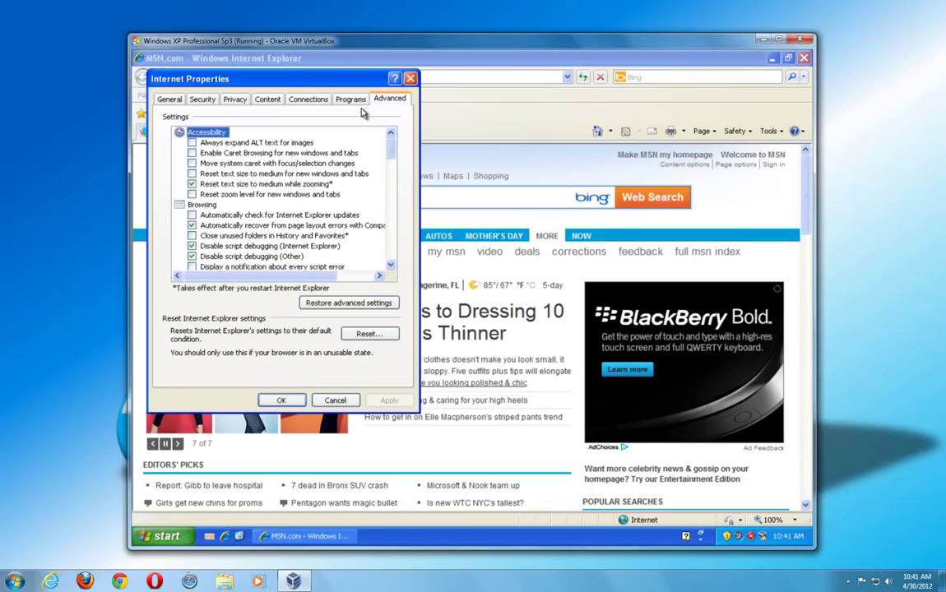
left_click(804, 58)
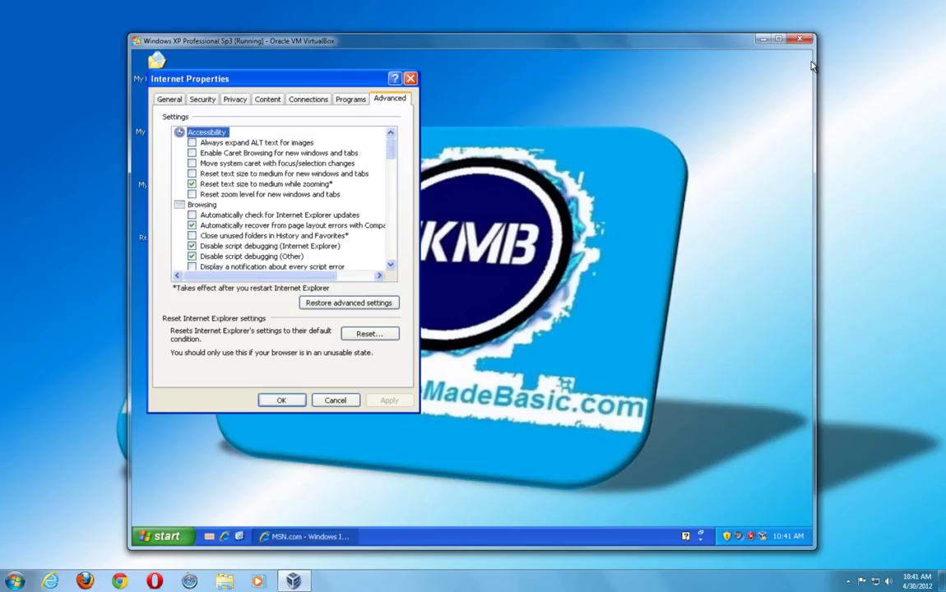
left_click(370, 334)
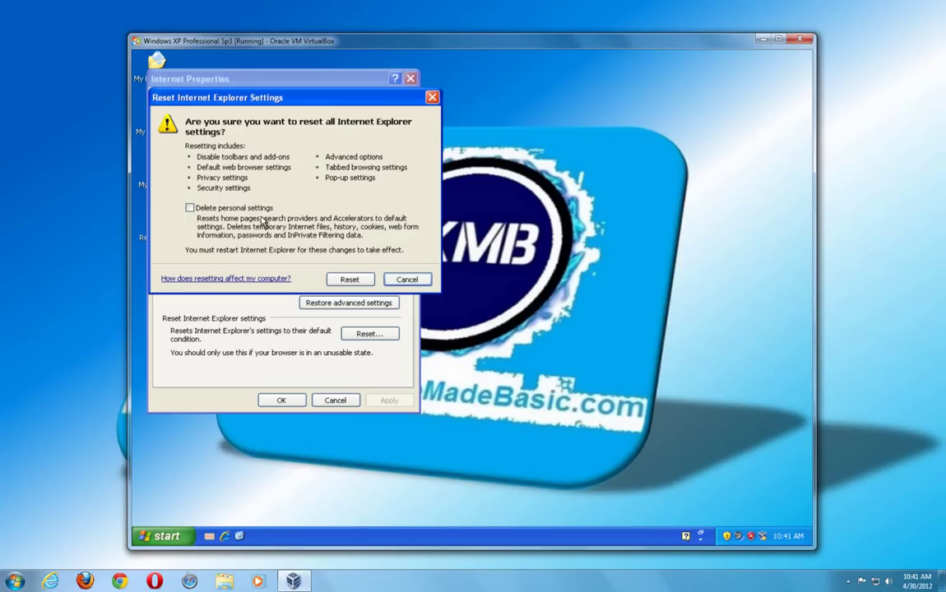
left_click(190, 208)
left_click(349, 280)
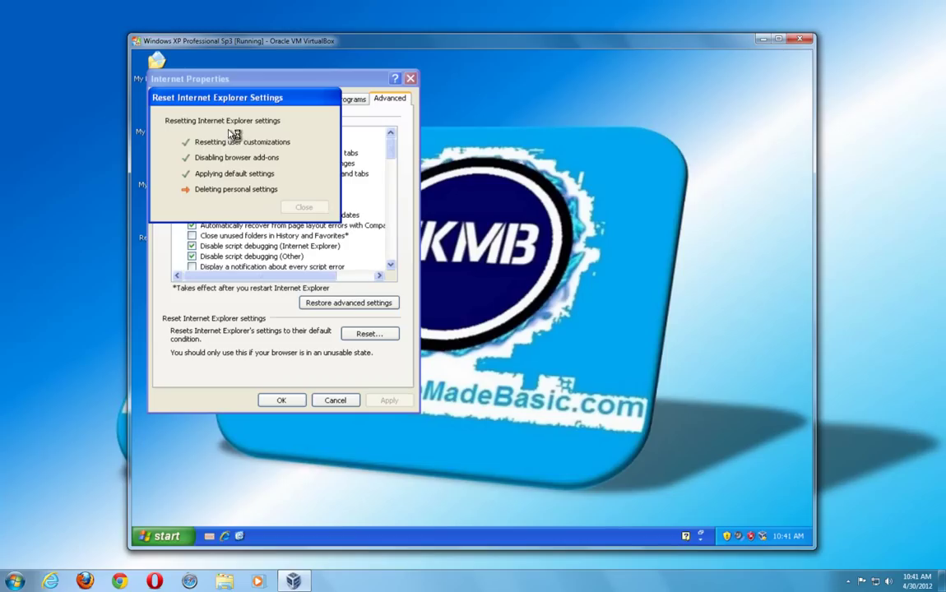
left_click(302, 206)
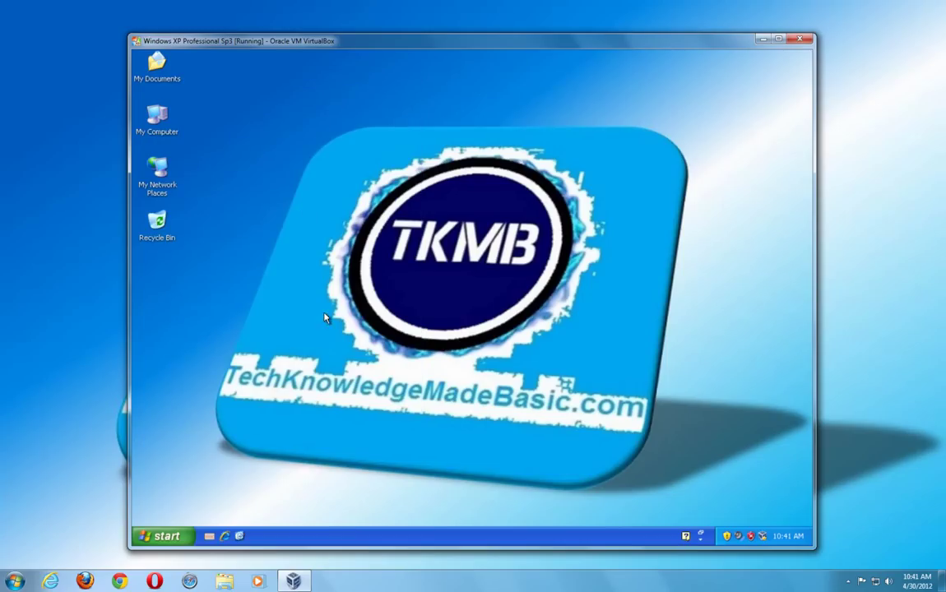
Step: Reopen Internet Explorer maximized and complete the Internet Explorer 8 setup wizard with Suggested Sites turned on
left_click(224, 535)
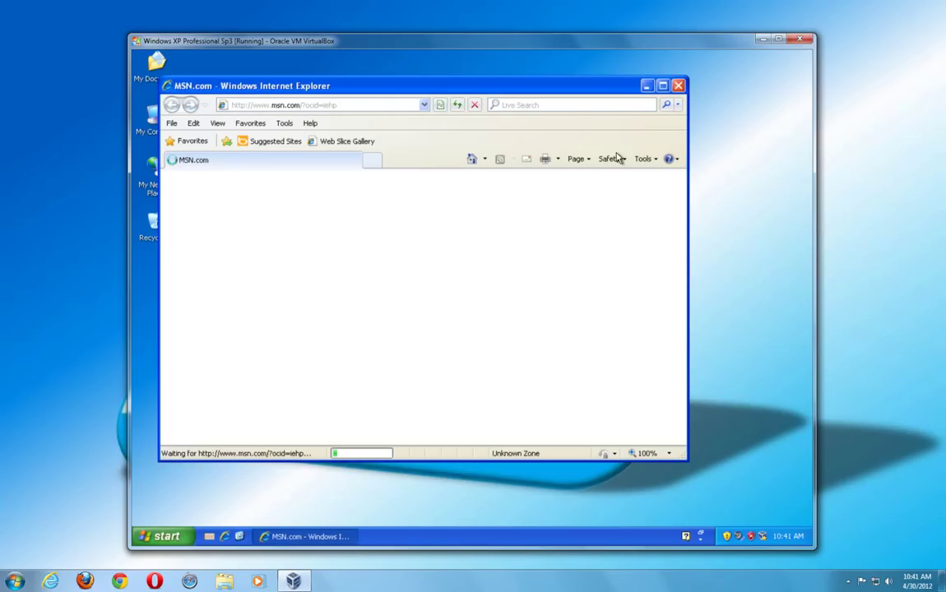
left_click(662, 85)
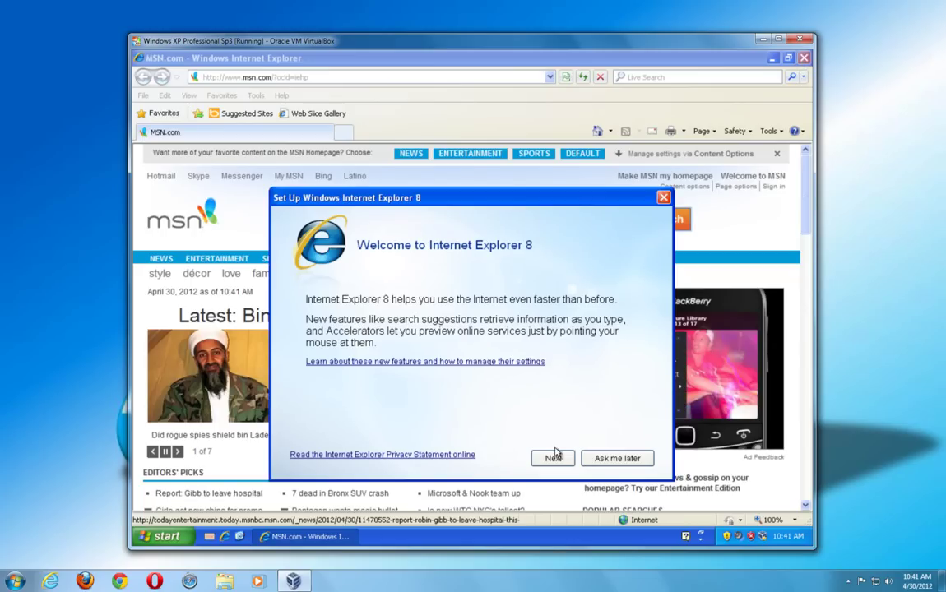
left_click(549, 462)
left_click(376, 327)
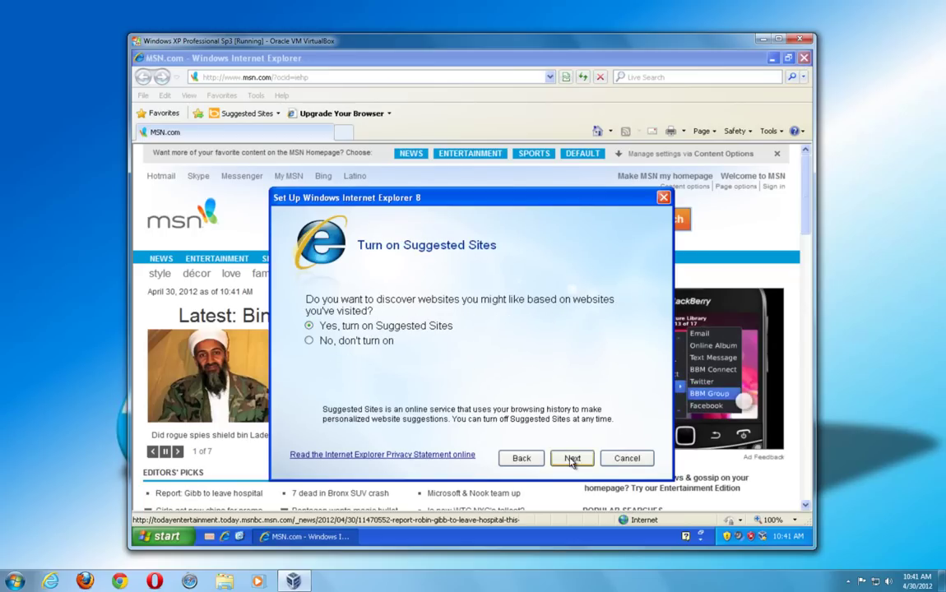
left_click(571, 458)
left_click(310, 314)
left_click(572, 458)
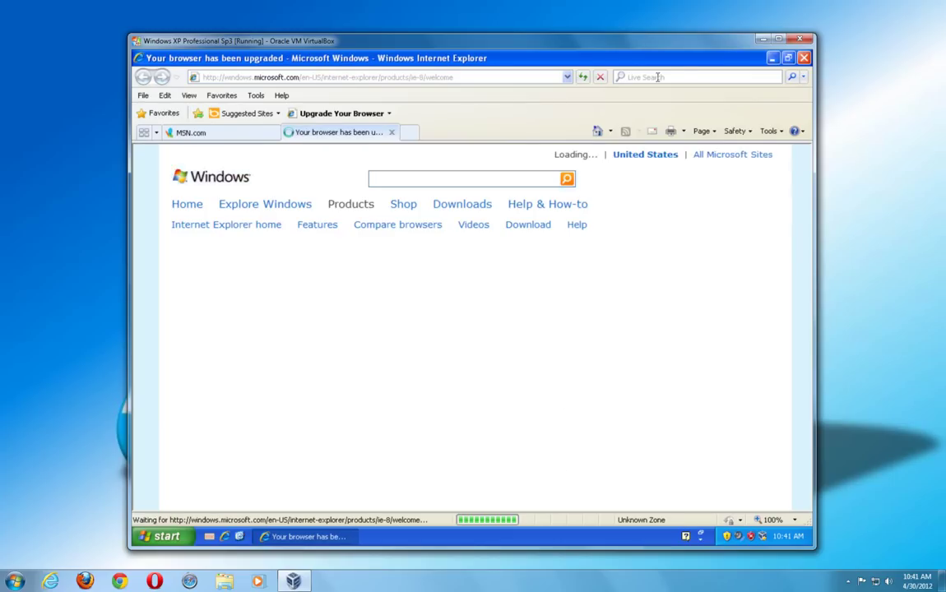
Step: Close Internet Explorer with all its tabs and reopen Internet Properties by running inetcpl.cpl
left_click(803, 58)
left_click(448, 299)
left_click(166, 537)
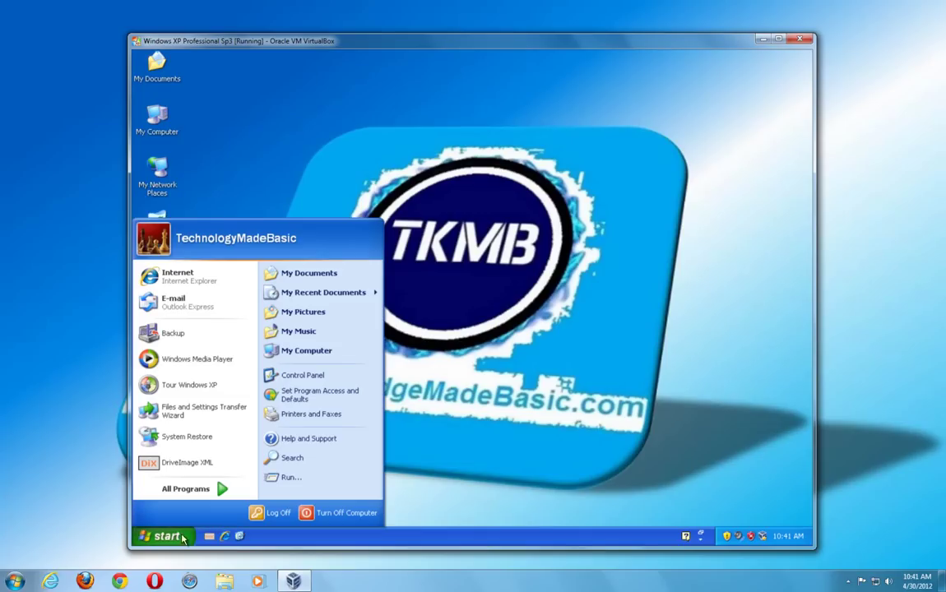
left_click(281, 482)
left_click(231, 503)
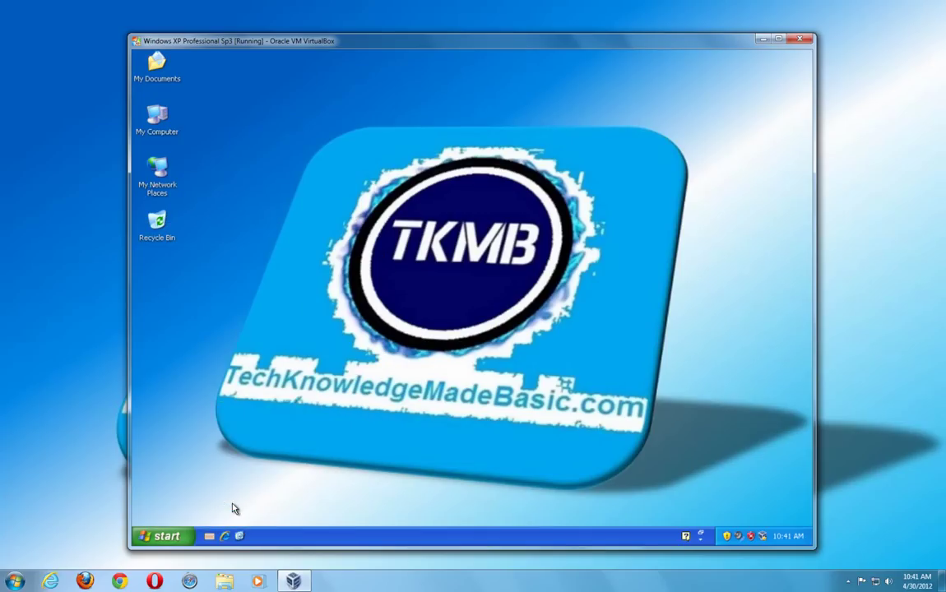
Step: Review the reset options for Internet Explorer in the advanced settings, and cancel both dialogs without resetting
left_click(389, 99)
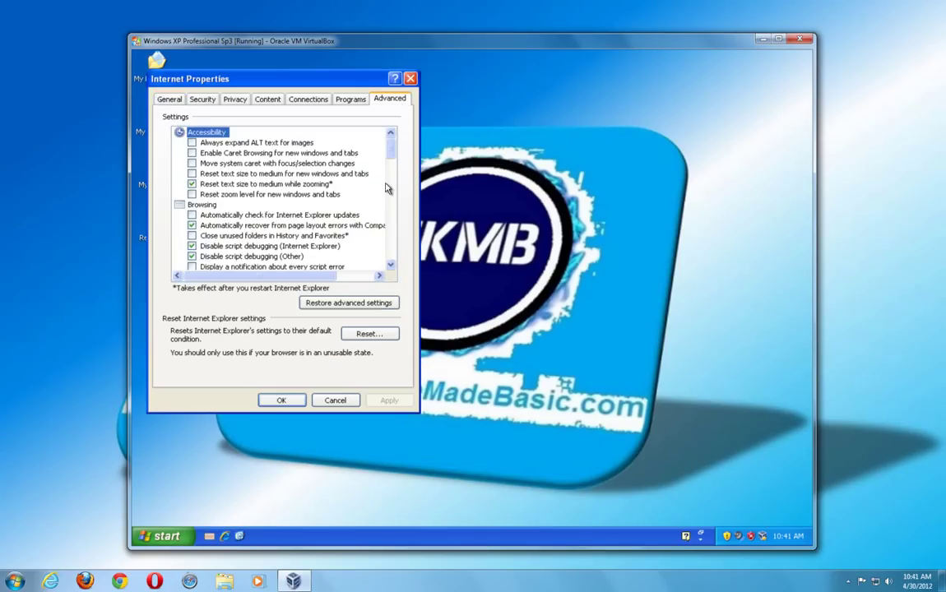
left_click(367, 334)
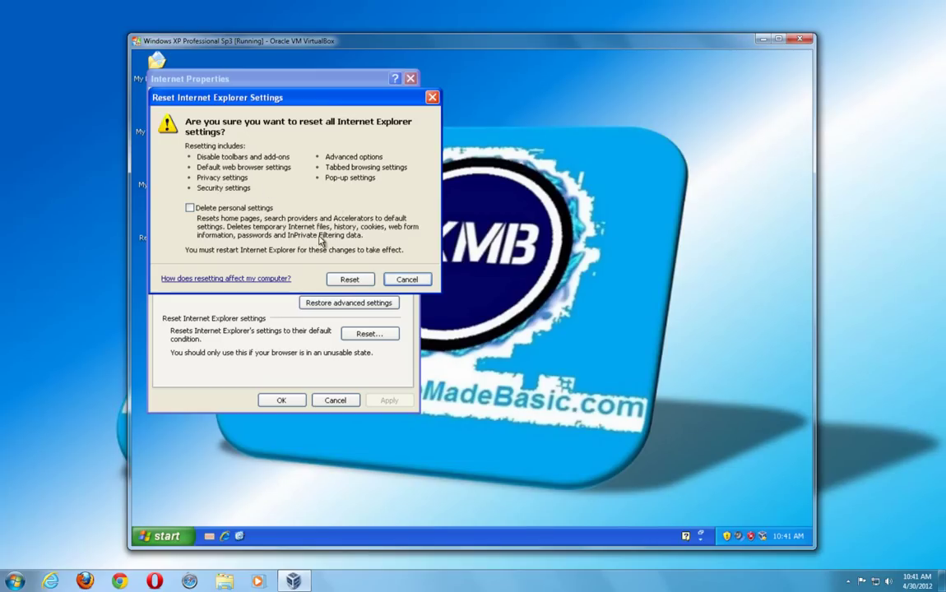
left_click(411, 279)
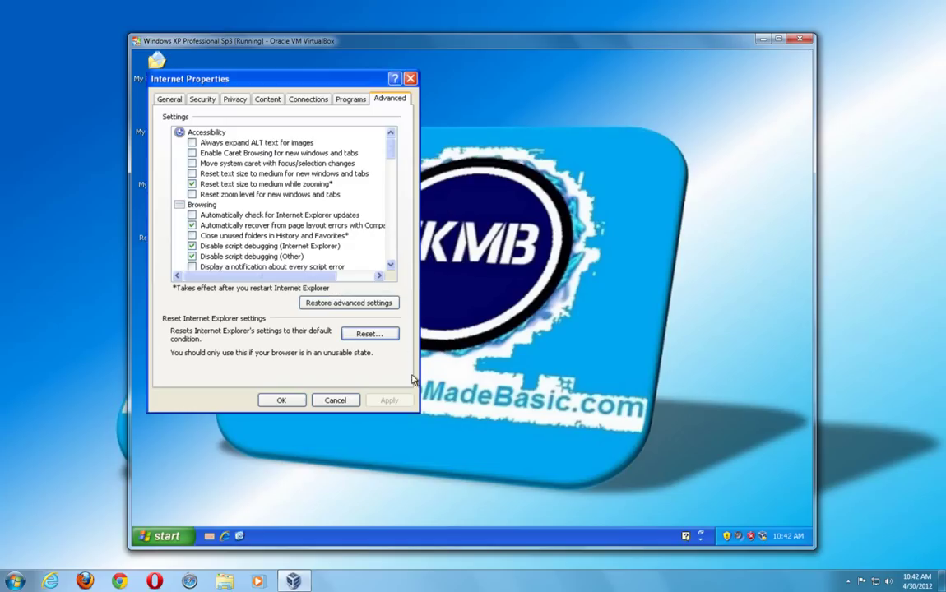
left_click(337, 400)
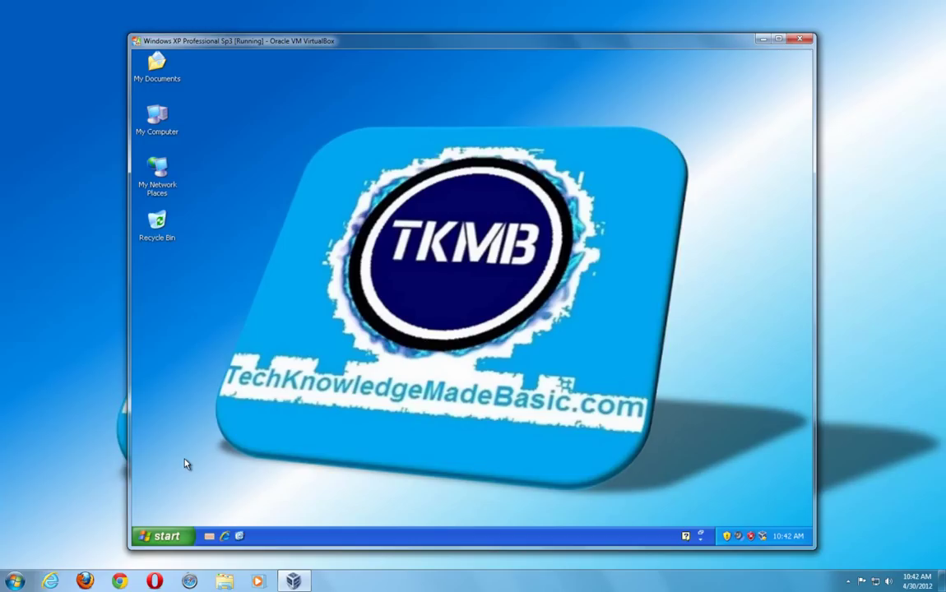
Step: Start Internet Explorer without add-ons by running iexplore.exe -extoff, and close the browser after viewing its start page
left_click(168, 536)
left_click(300, 478)
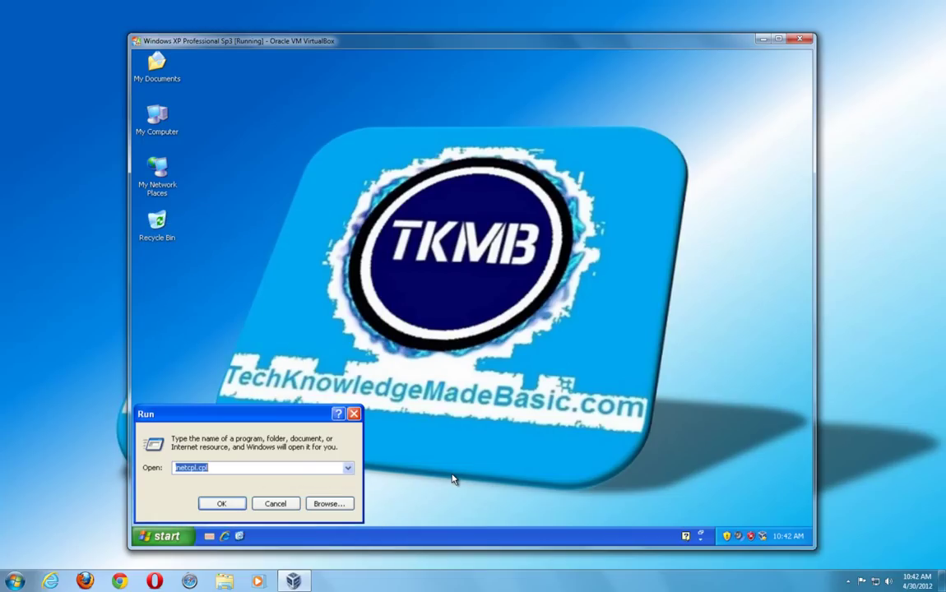
type("iexplore.exe -extoff")
key("Return")
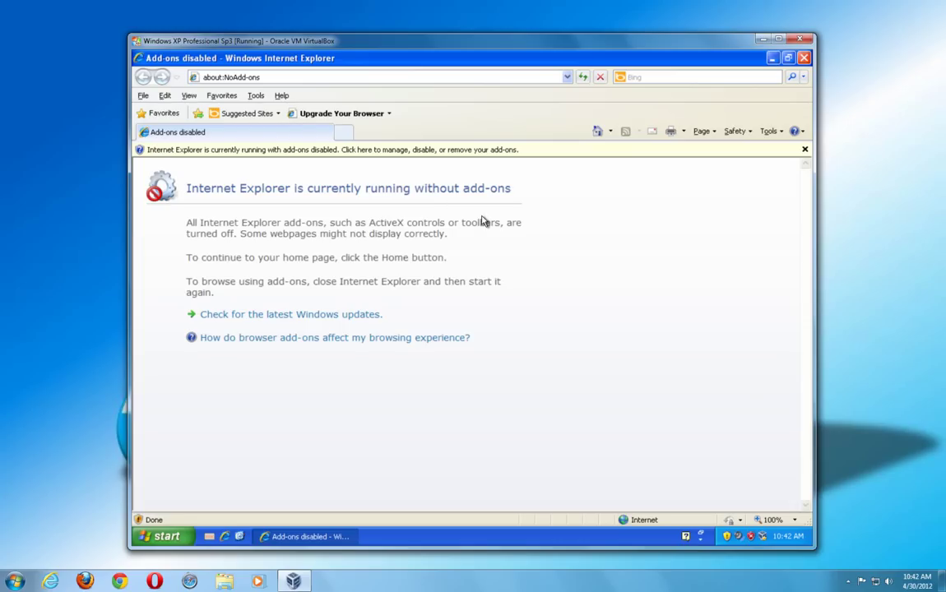
left_click(801, 59)
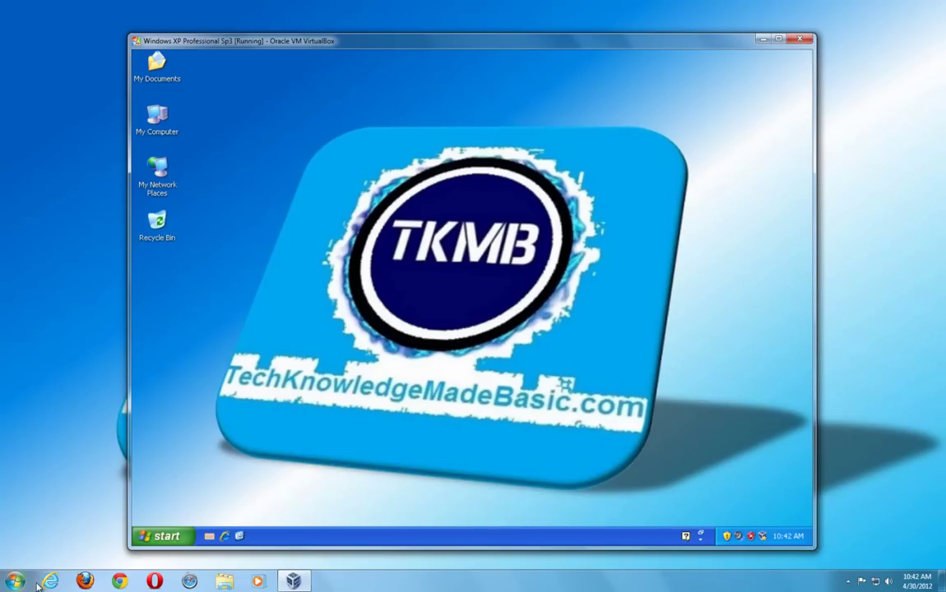
Step: Open Internet Options through the Network and Internet Connections category of Control Panel
left_click(143, 539)
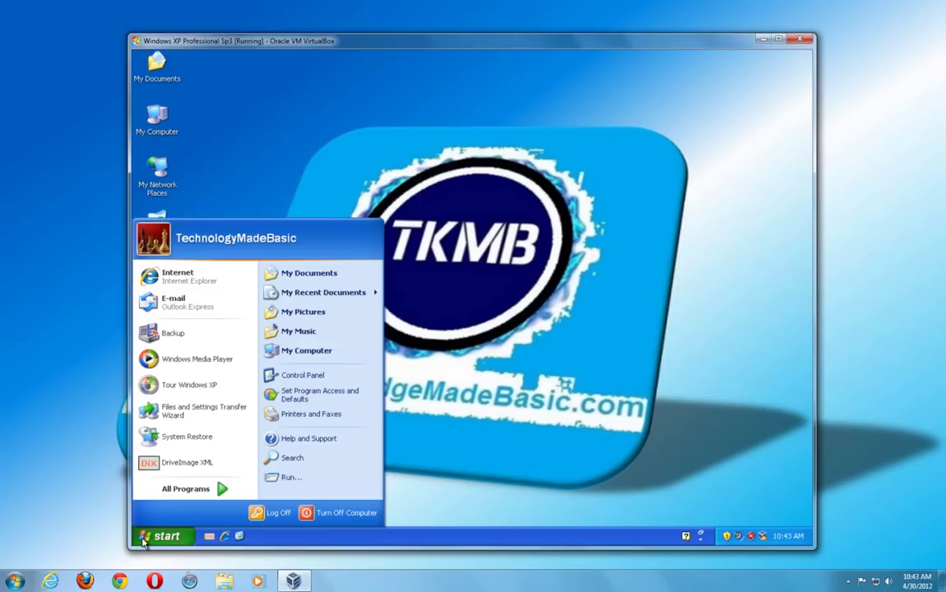
left_click(298, 378)
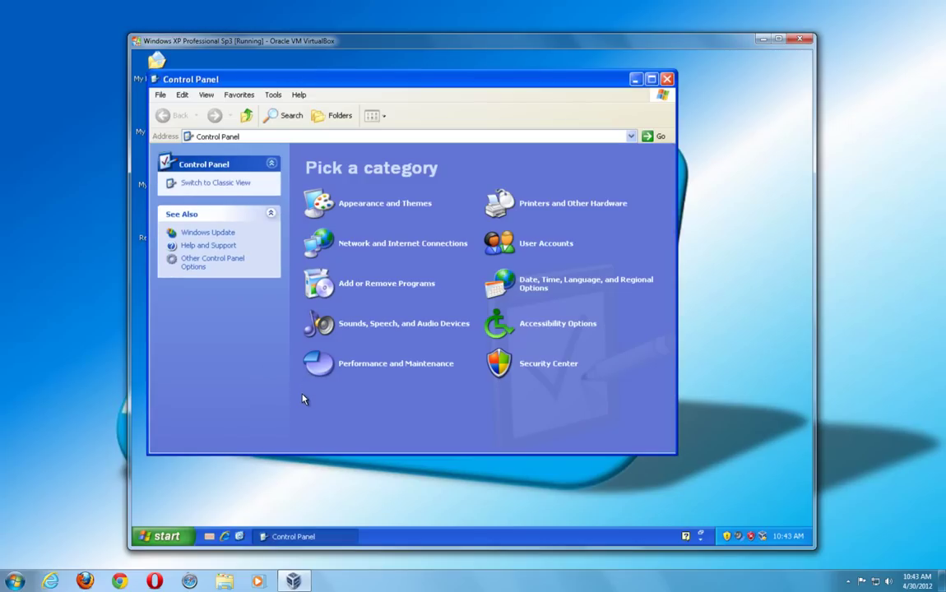
left_click(419, 244)
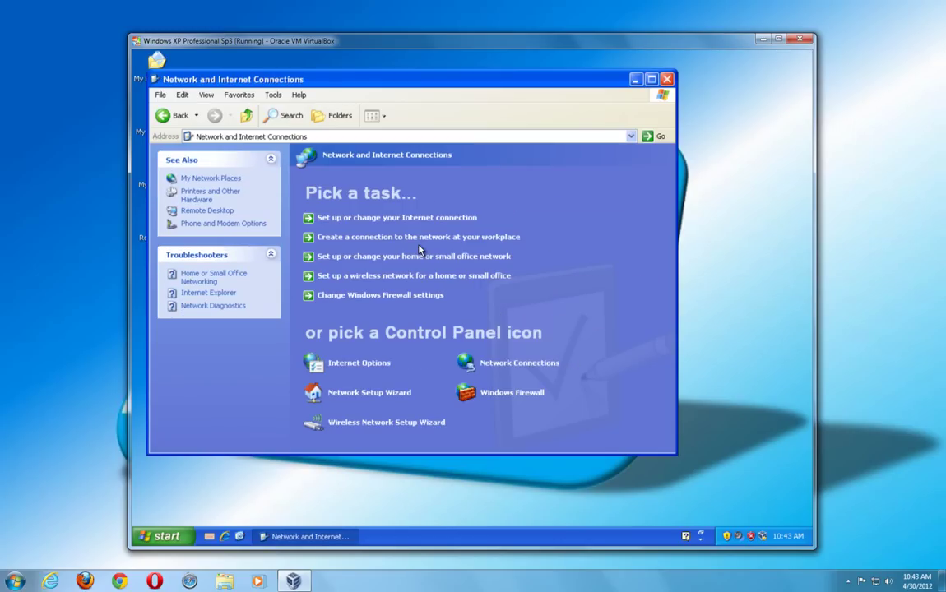
left_click(380, 366)
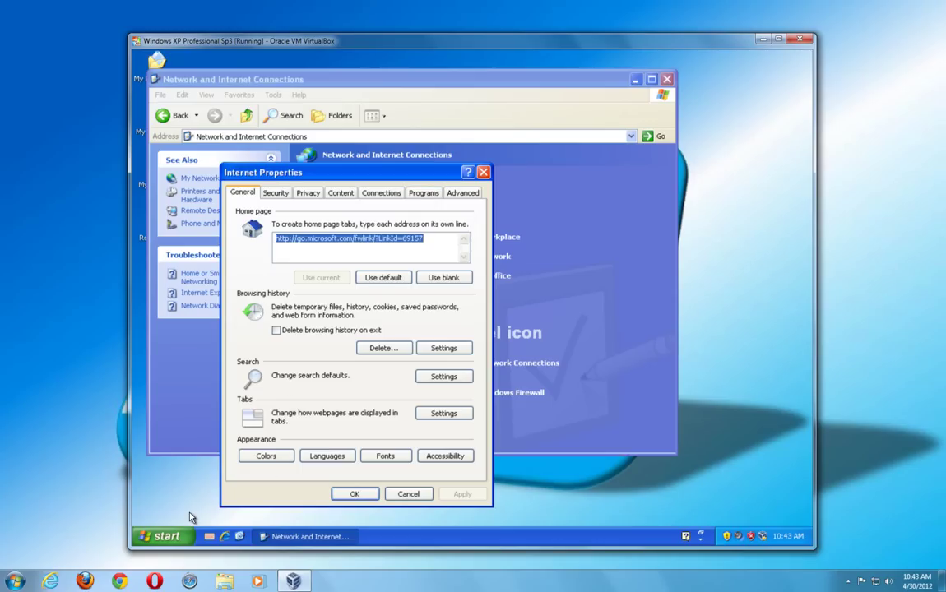
left_click(174, 536)
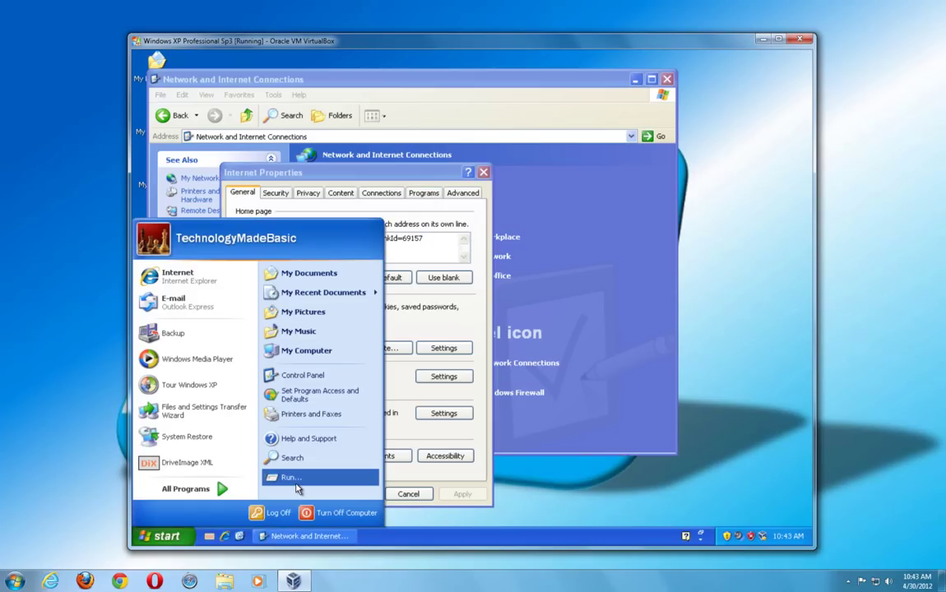
left_click(384, 160)
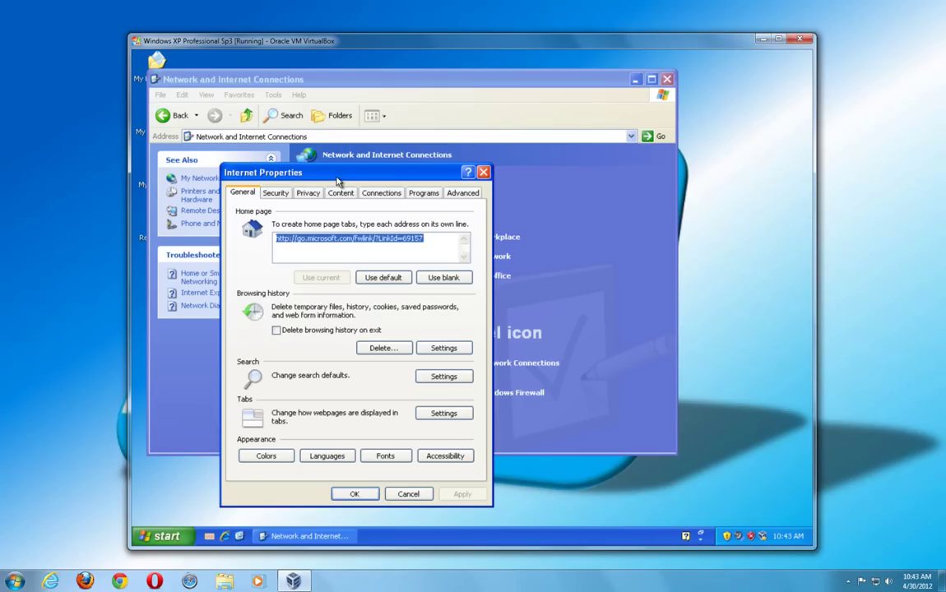
Step: Review the installed browser add-ons, inspect the Shockwave Flash Object details, and close the add-on, properties and Control Panel windows
left_click(418, 195)
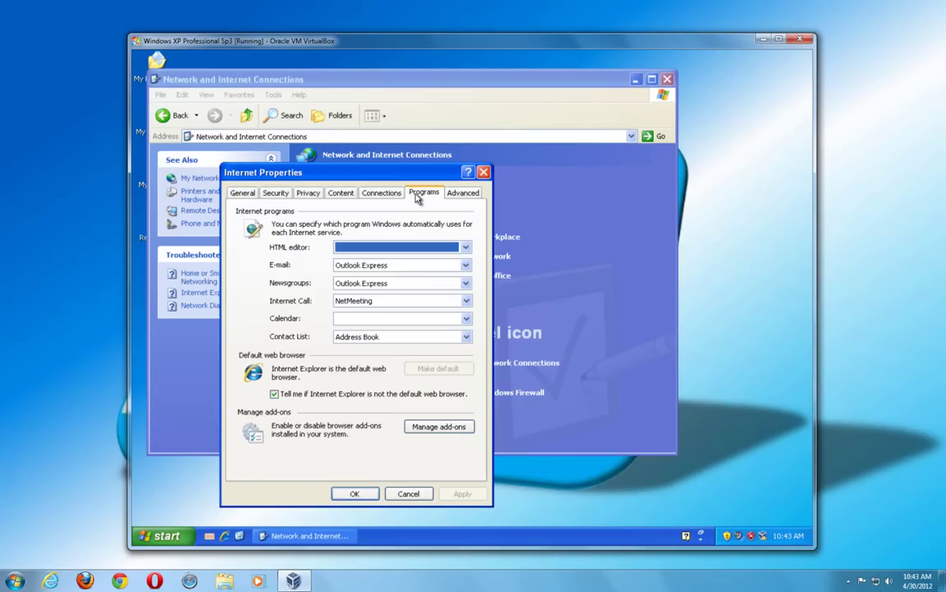
left_click(439, 428)
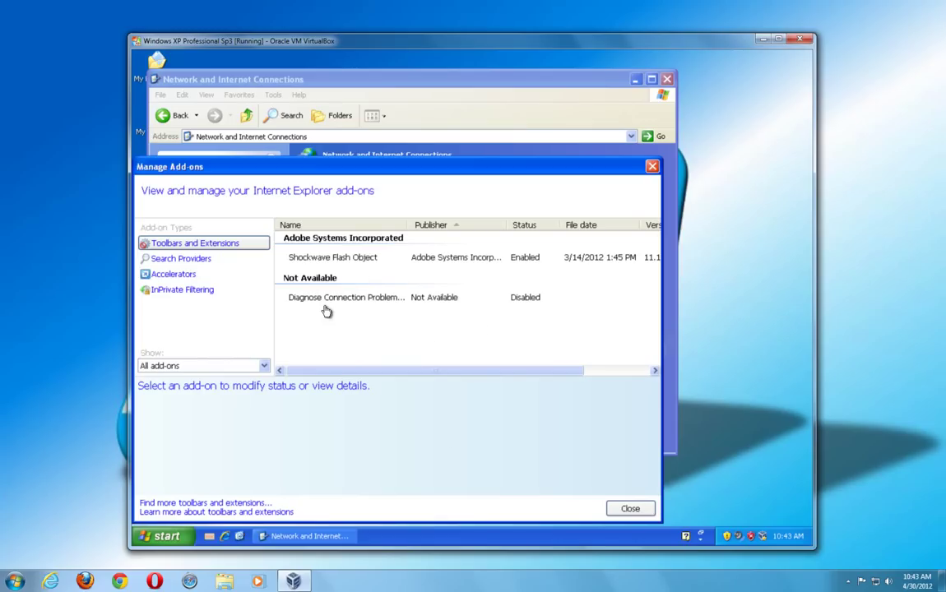
left_click(333, 259)
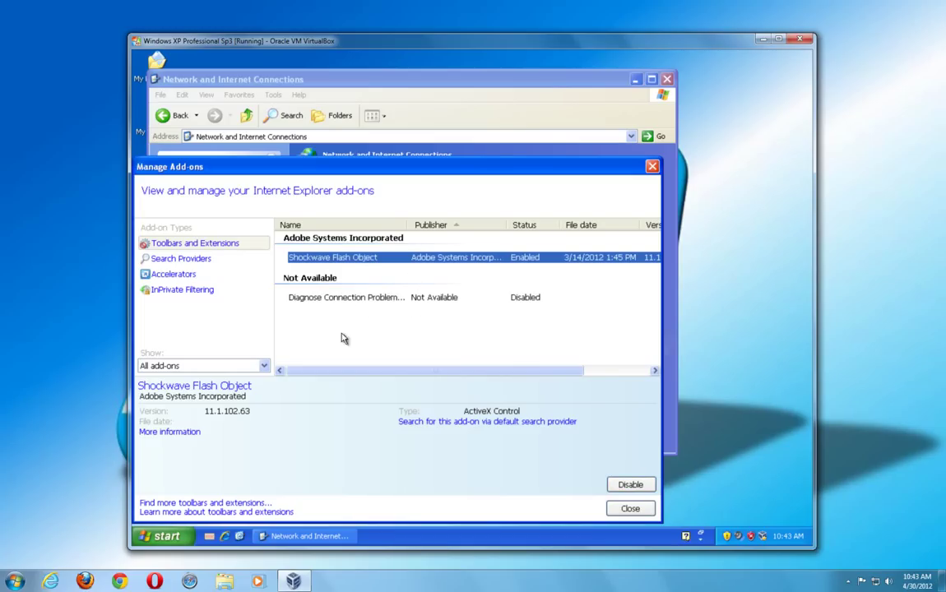
left_click(630, 509)
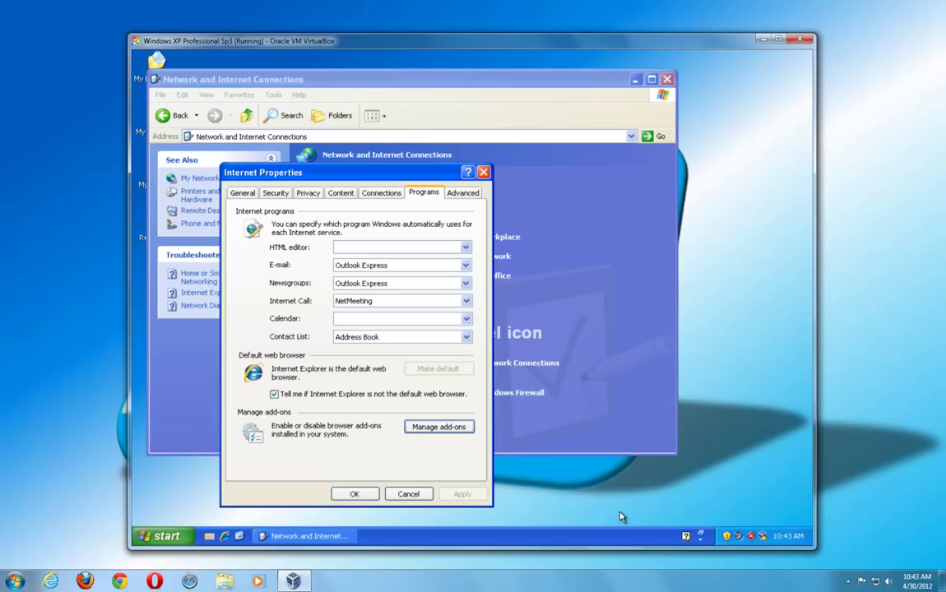
left_click(482, 172)
left_click(666, 80)
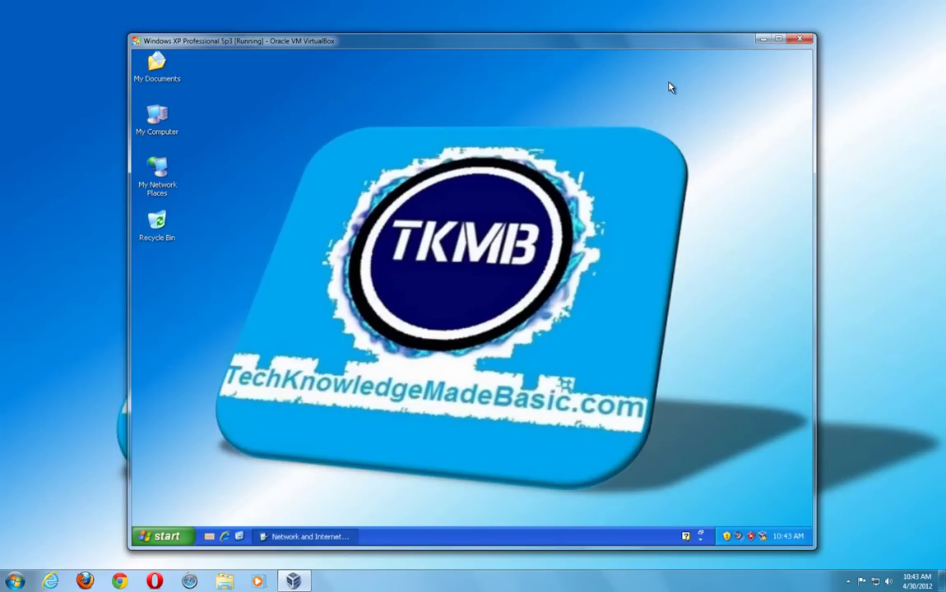
Step: Minimize the virtual machine and view the advanced Internet options in Internet Explorer on the Windows 7 host
left_click(763, 38)
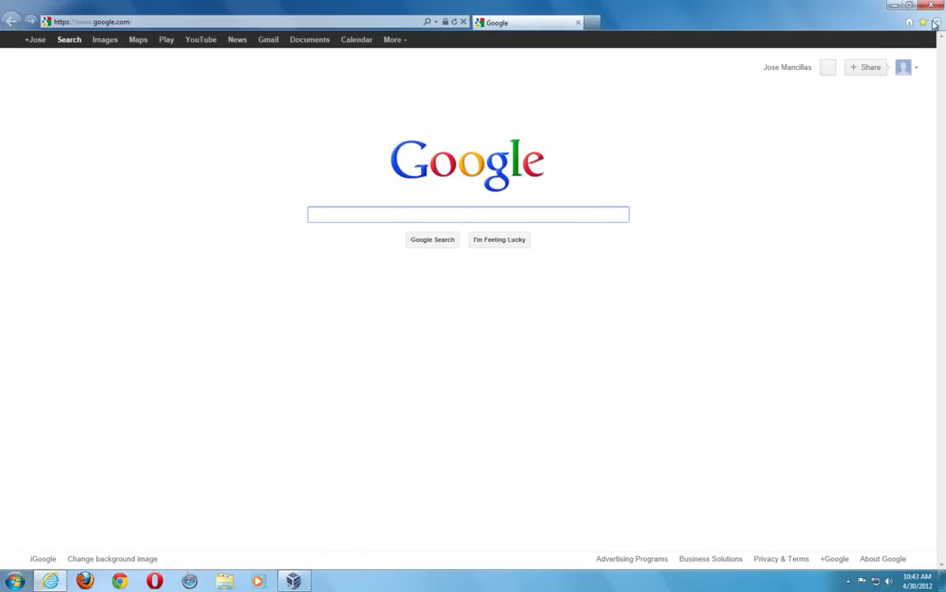
left_click(937, 23)
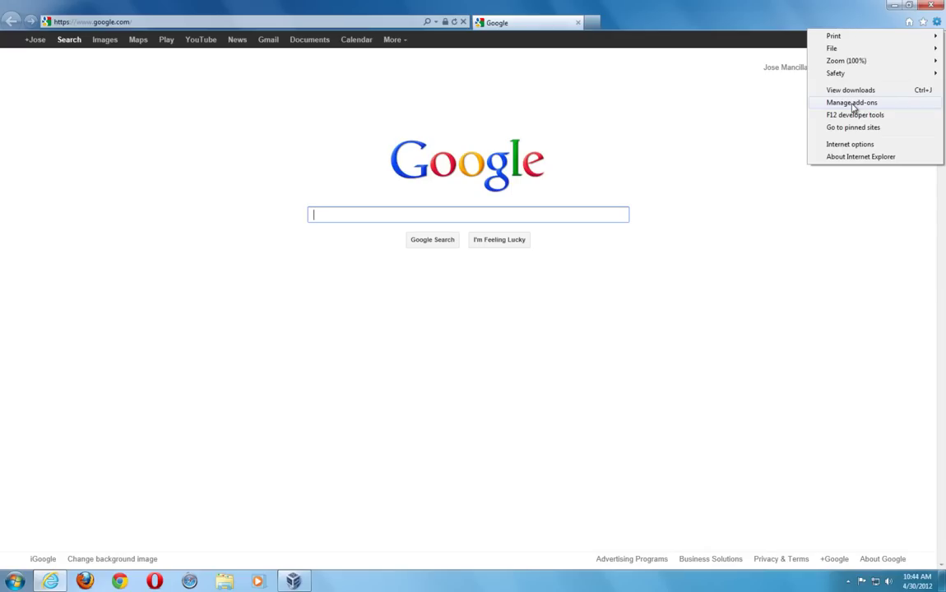
left_click(855, 146)
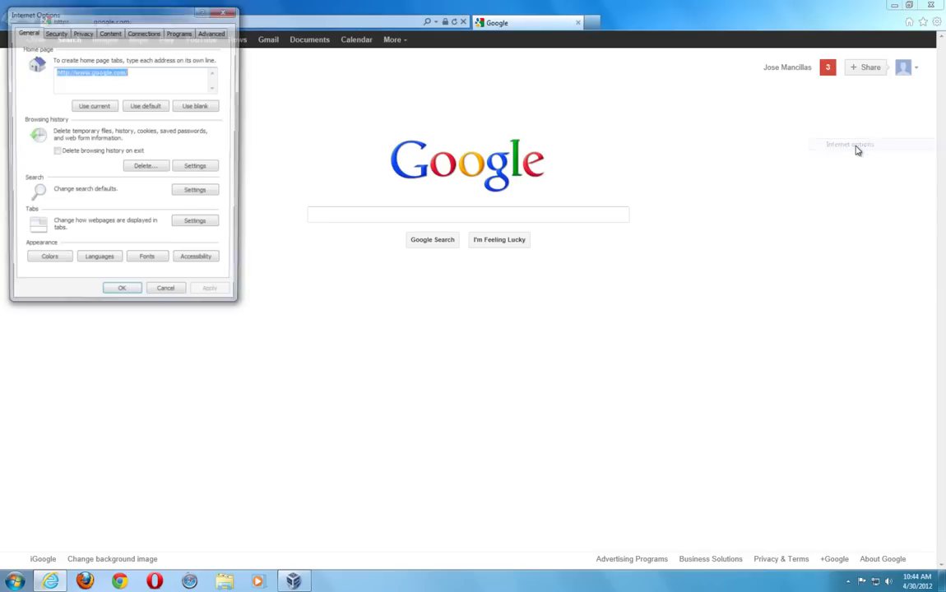
left_click(217, 32)
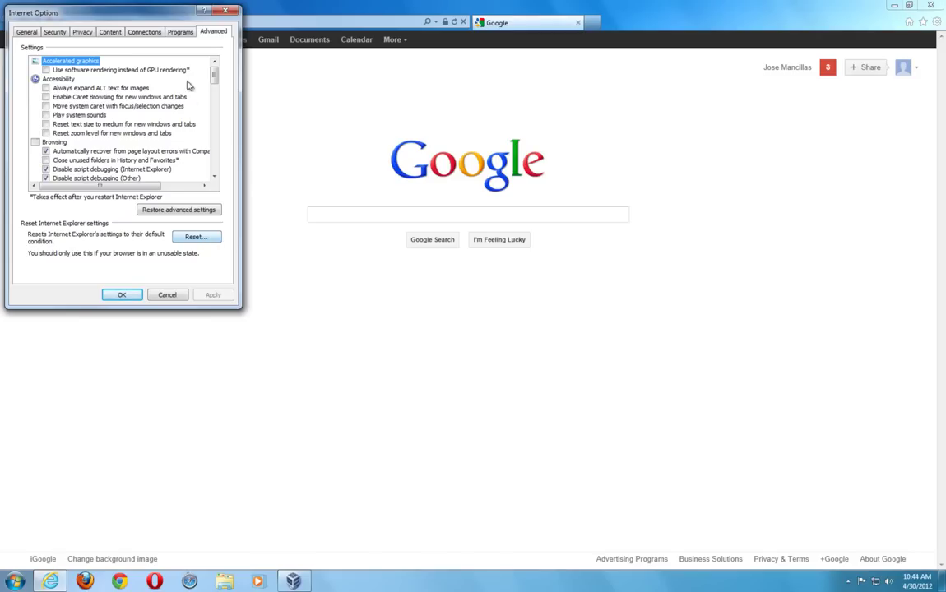
Step: Review the add-ons list reached from the Programs settings of Internet Options, and close both dialogs
left_click(181, 37)
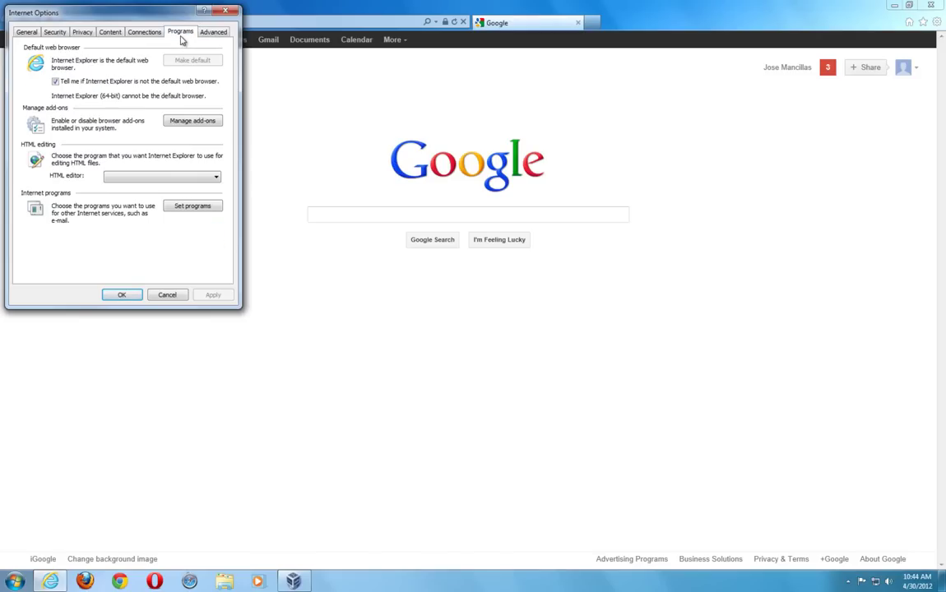
left_click(191, 122)
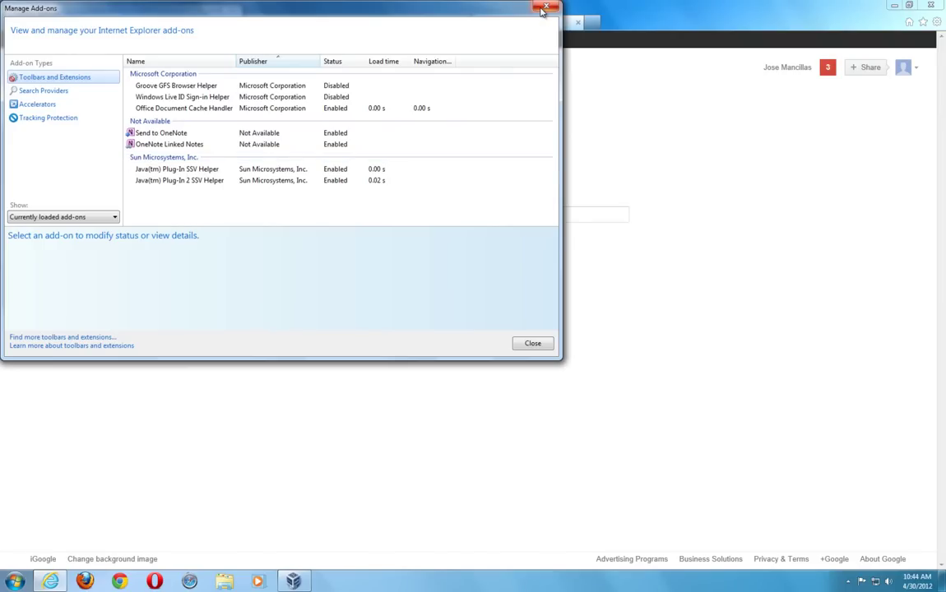
left_click(545, 8)
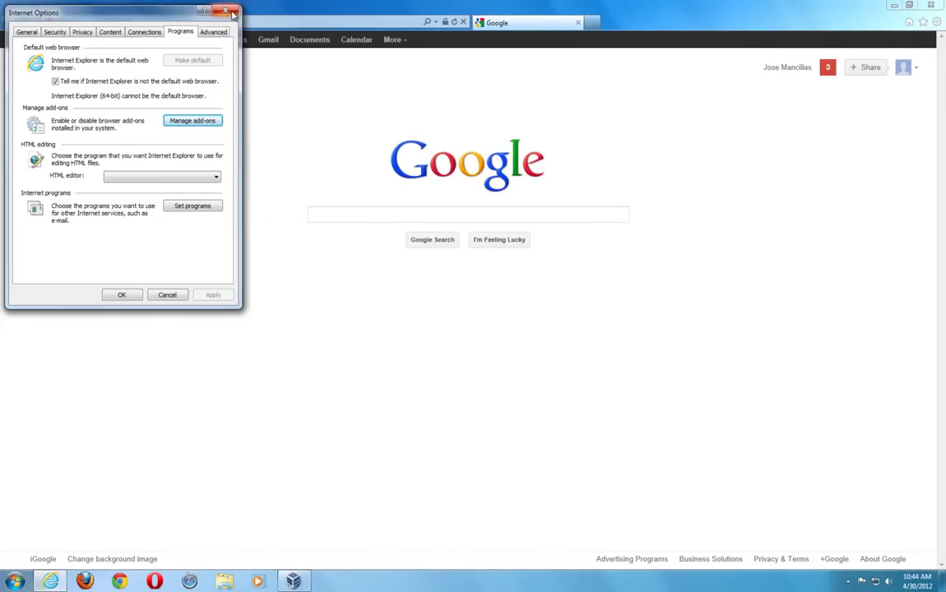
left_click(225, 10)
Step: View the add-ons list directly through the browser's own Manage add-ons command and close it
left_click(936, 22)
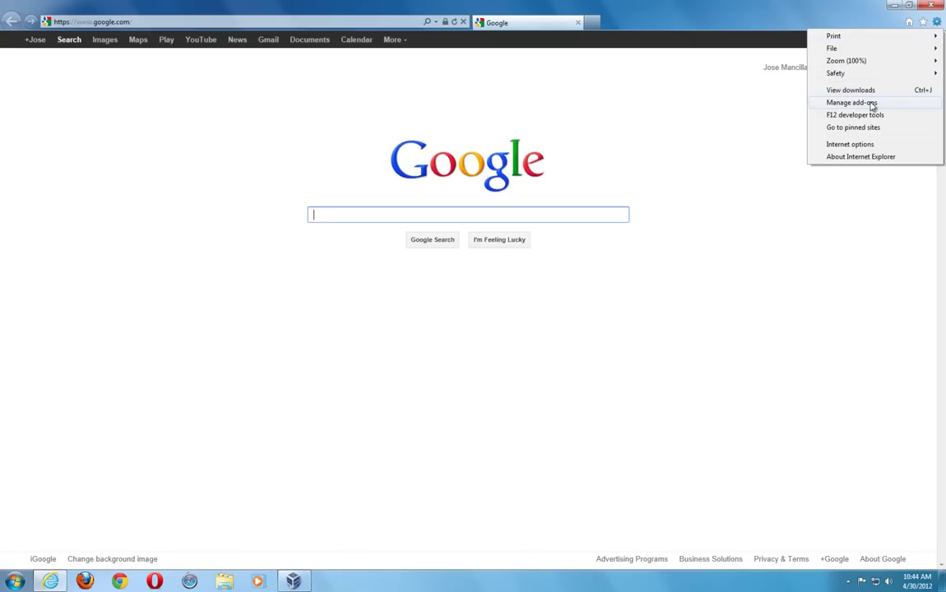
left_click(832, 104)
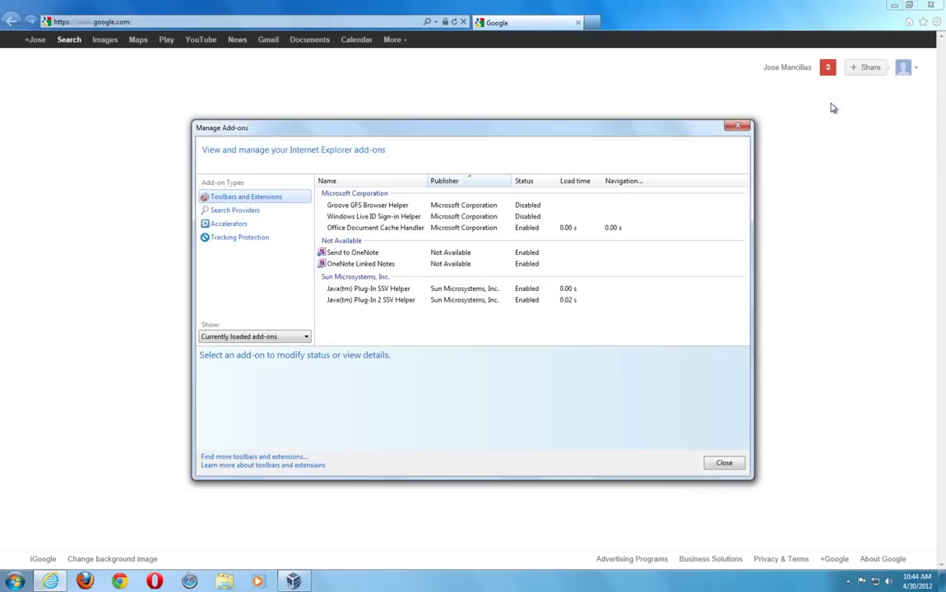
left_click(738, 126)
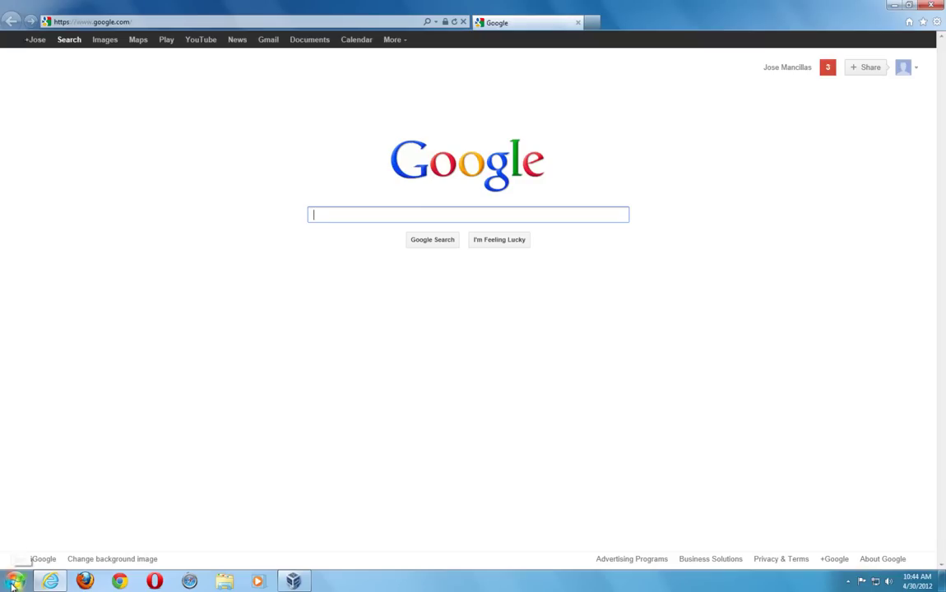
Step: Check the Windows Update status on the host, and close both the update window and Internet Explorer
key("super")
left_click(46, 531)
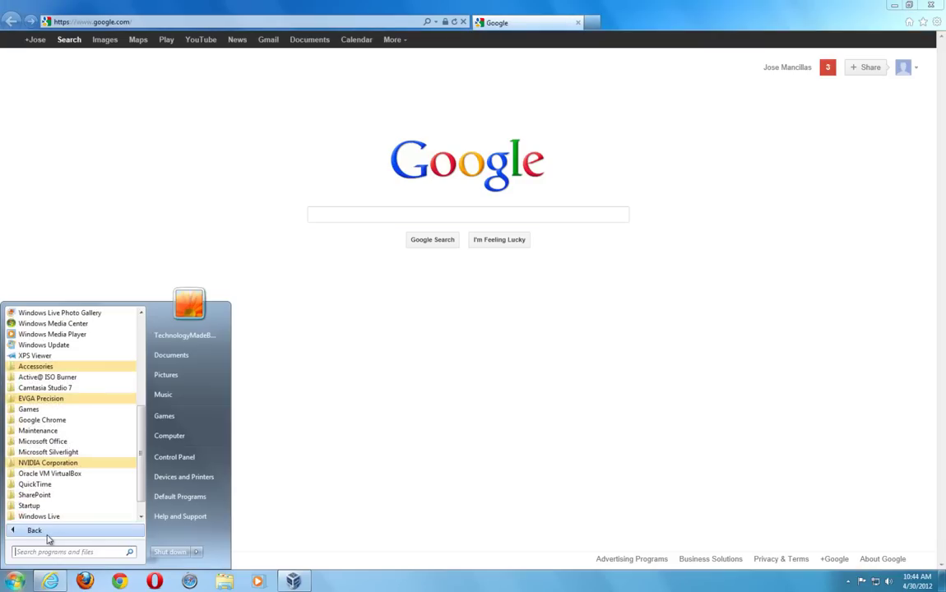
left_click(67, 352)
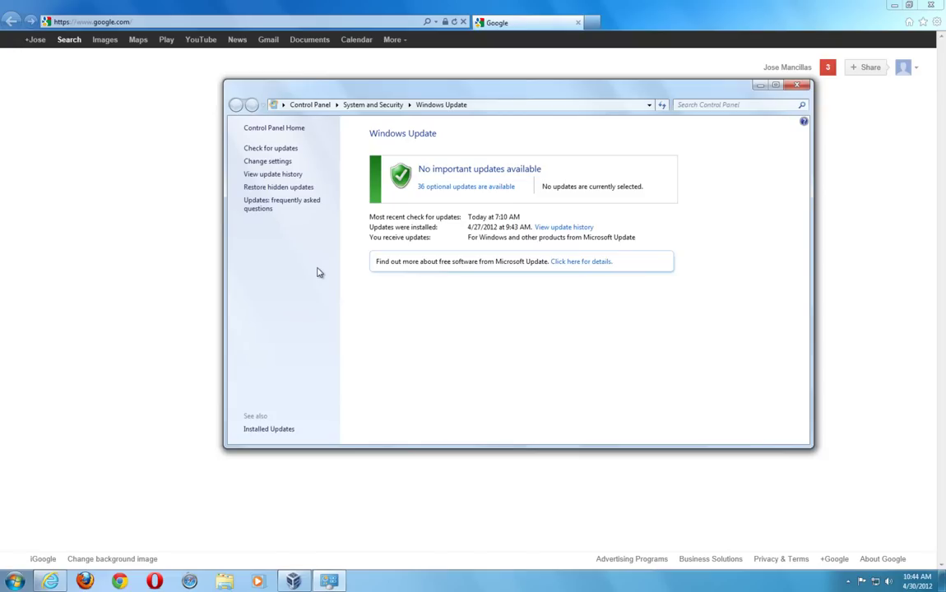
left_click(800, 87)
left_click(930, 7)
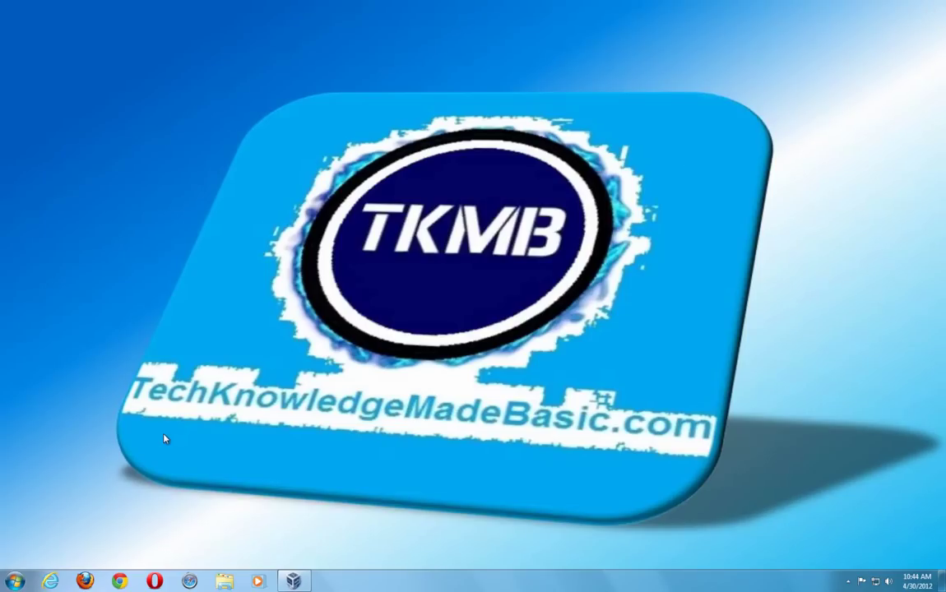
Step: Look through the host's installed programs in the Control Panel's list for uninstalling programs
left_click(14, 581)
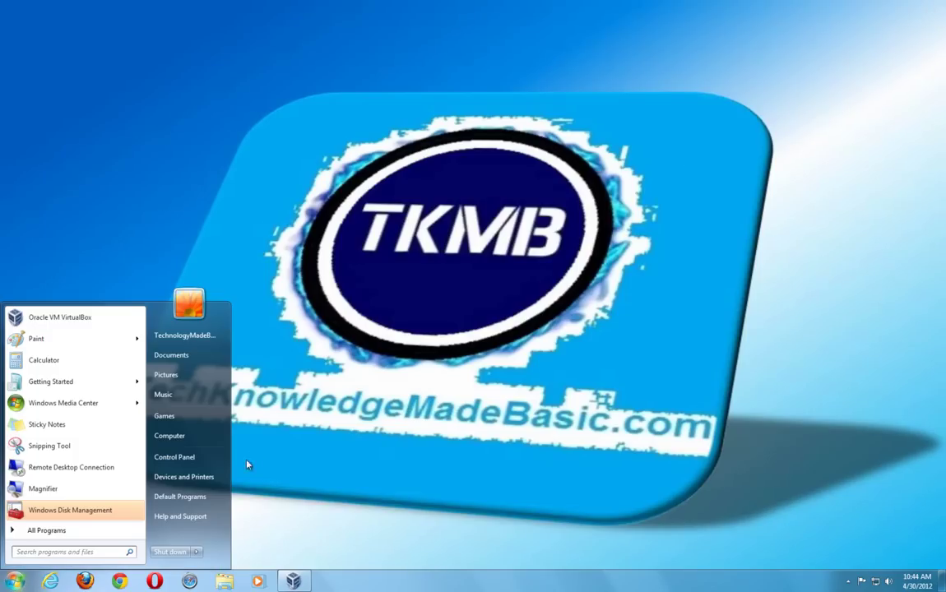
left_click(202, 458)
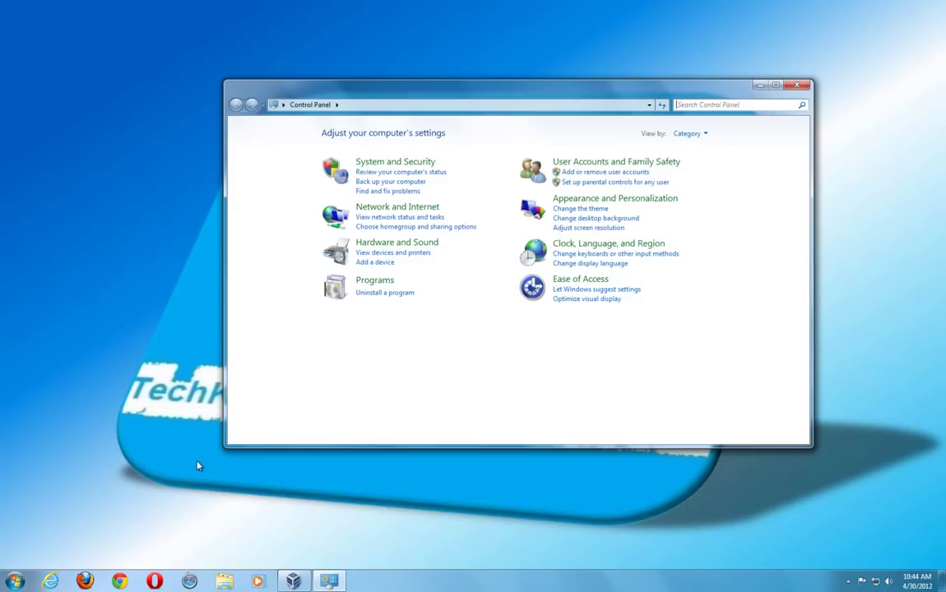
left_click(375, 280)
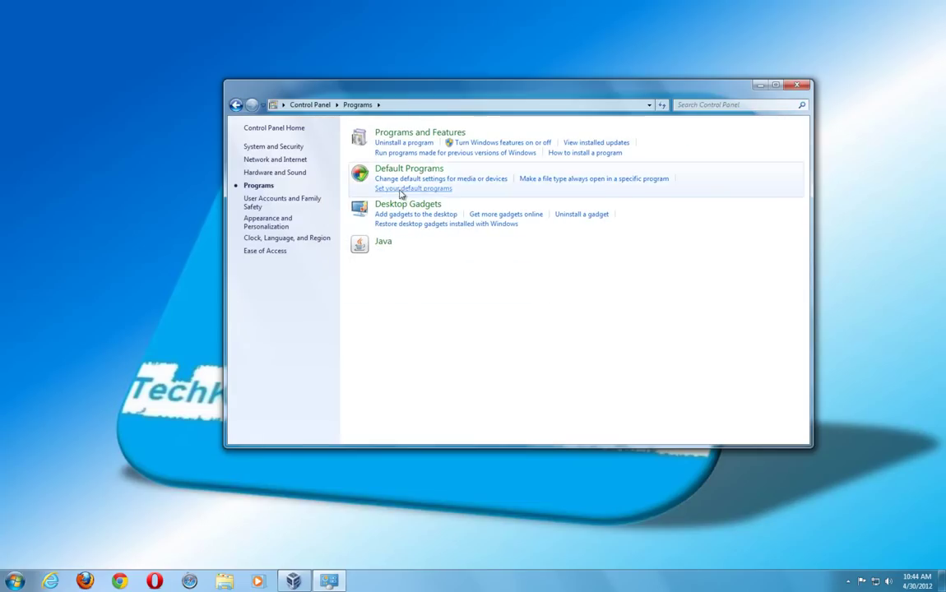
left_click(403, 142)
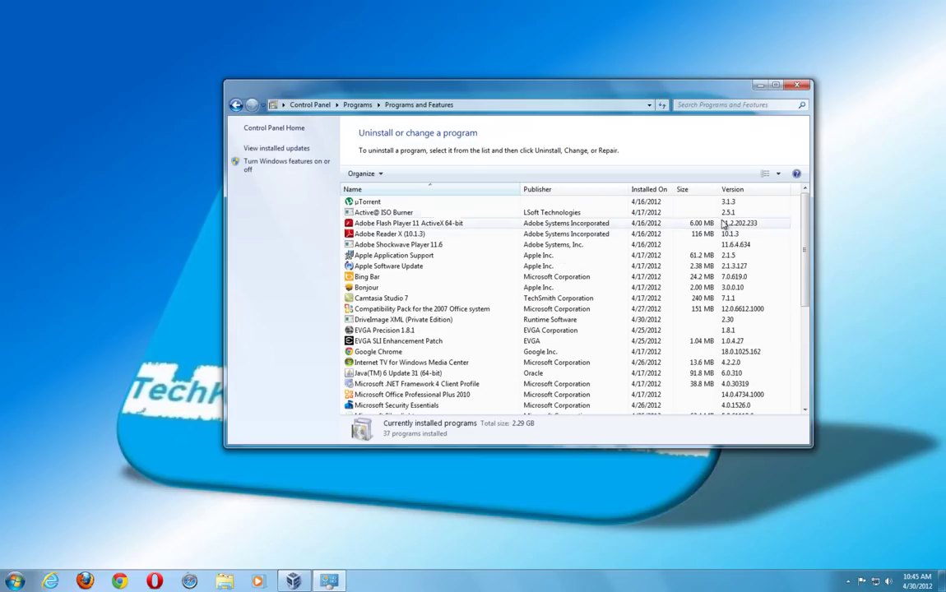
left_click_drag(806, 251, 807, 308)
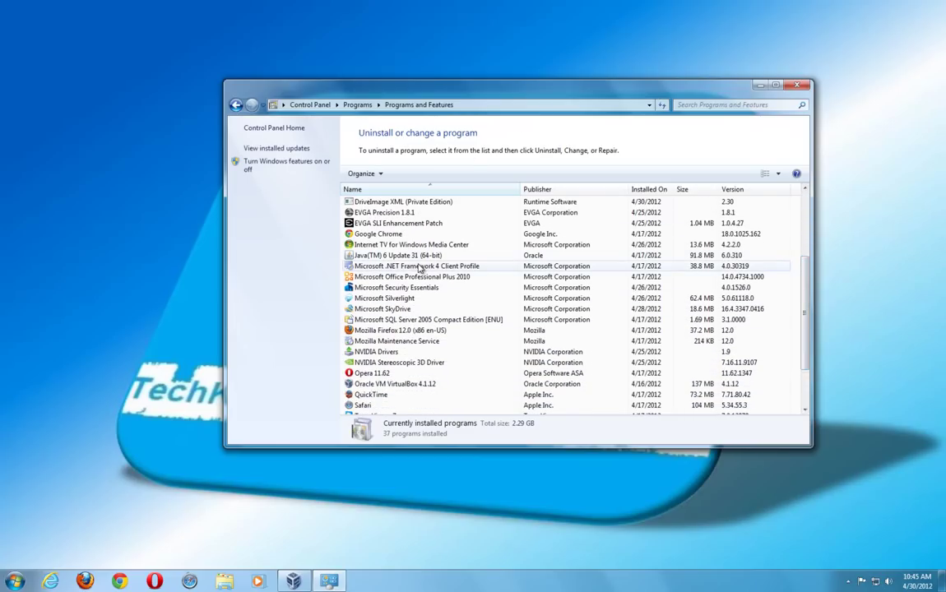
Step: Sort the installed updates by name in a maximized window, select Windows Internet Explorer 9 under Microsoft Windows, and close the window
left_click(265, 149)
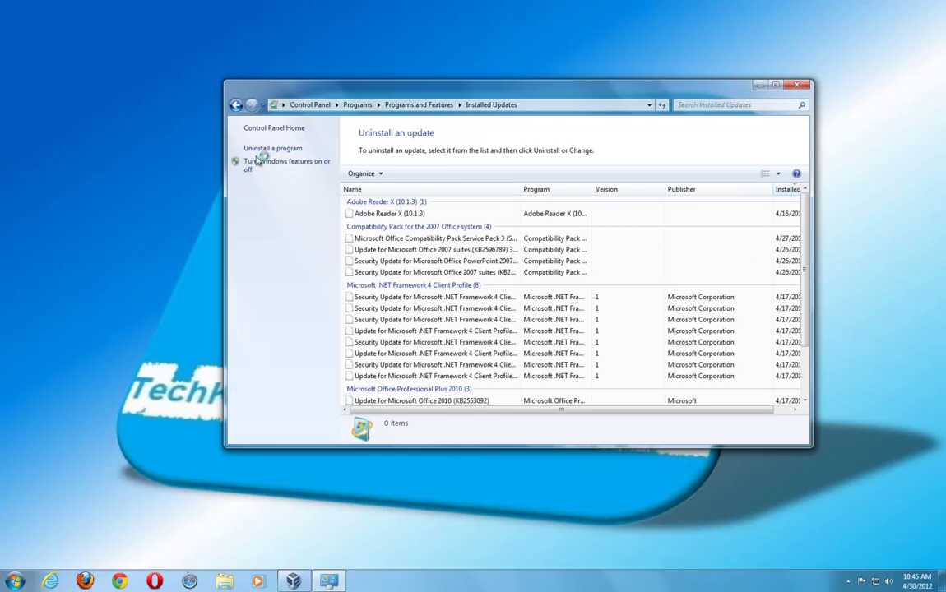
left_click(777, 85)
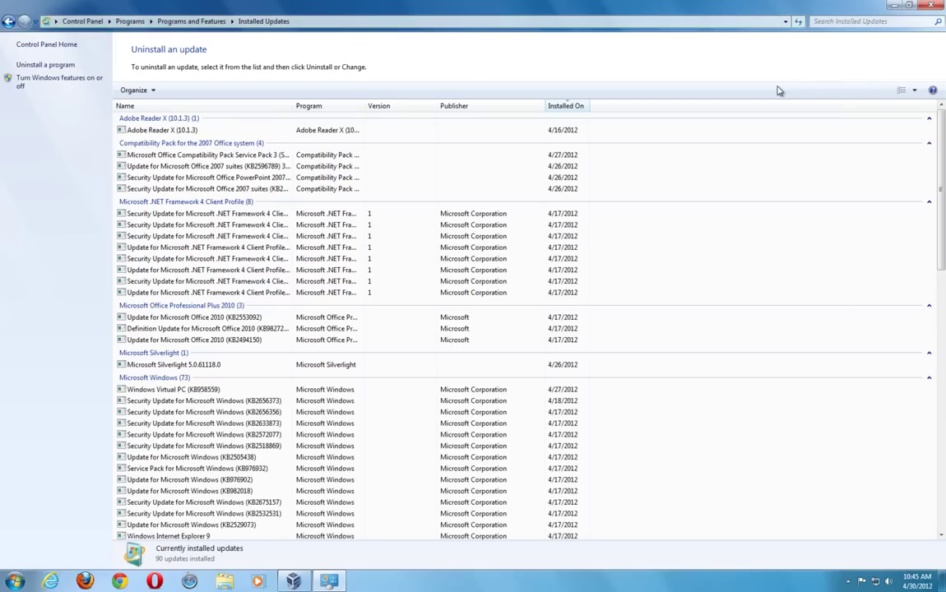
left_click(268, 112)
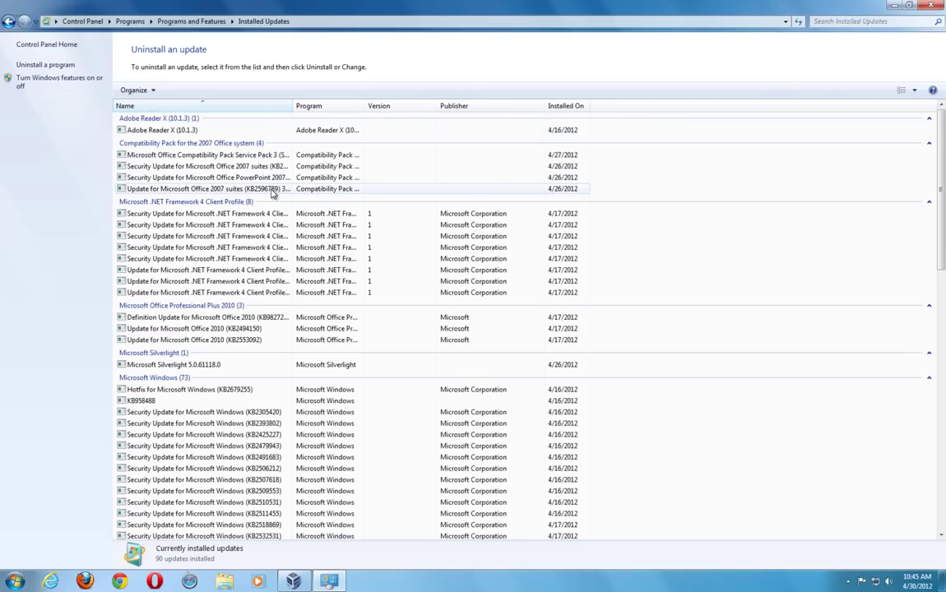
scroll(265, 263, "down", 5)
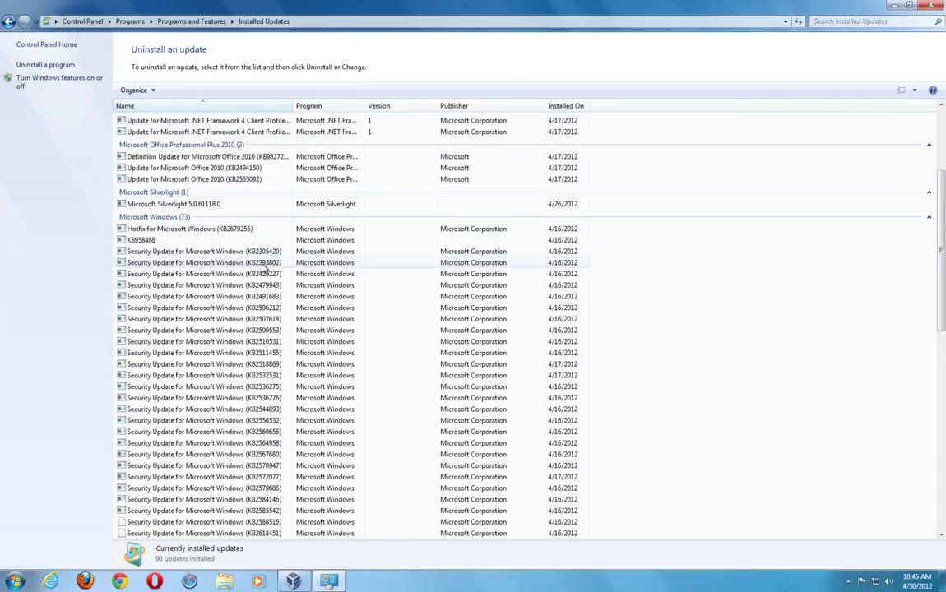
scroll(265, 268, "down", 9)
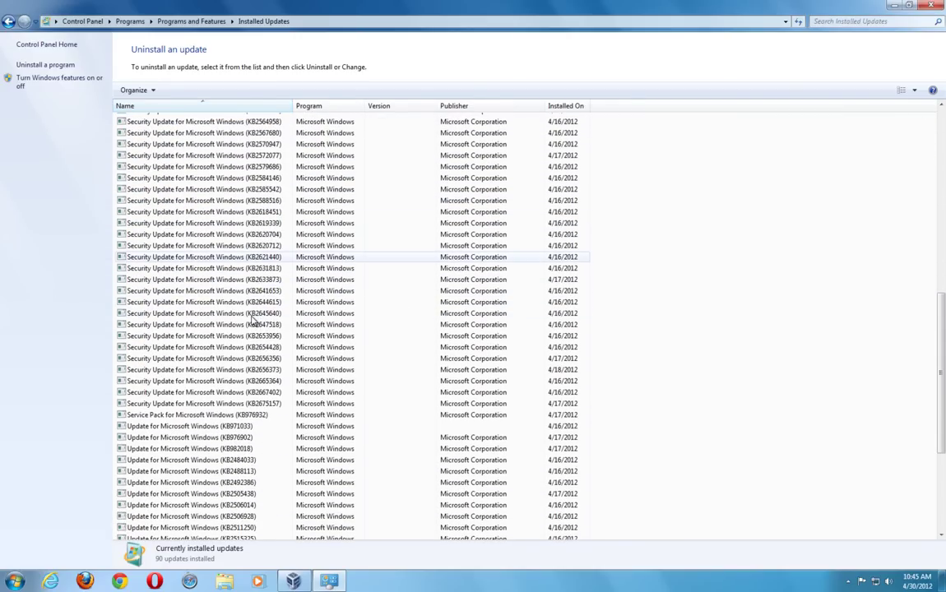
scroll(253, 325, "down", 6)
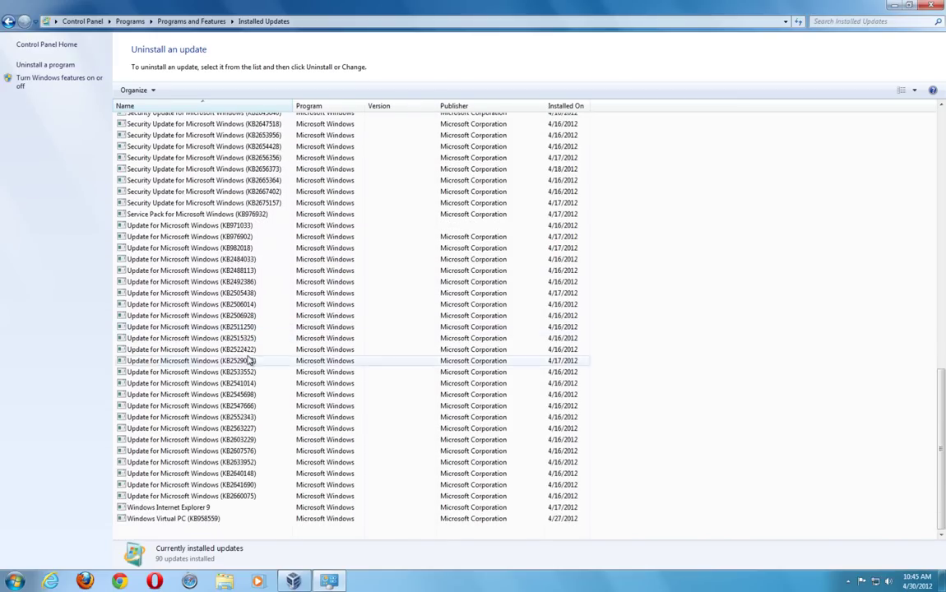
left_click(205, 509)
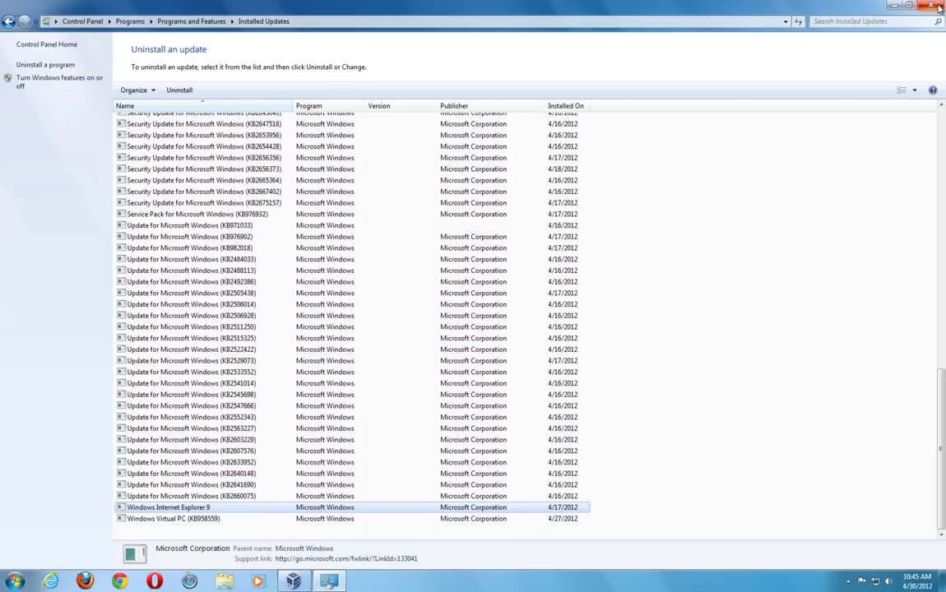
left_click(938, 6)
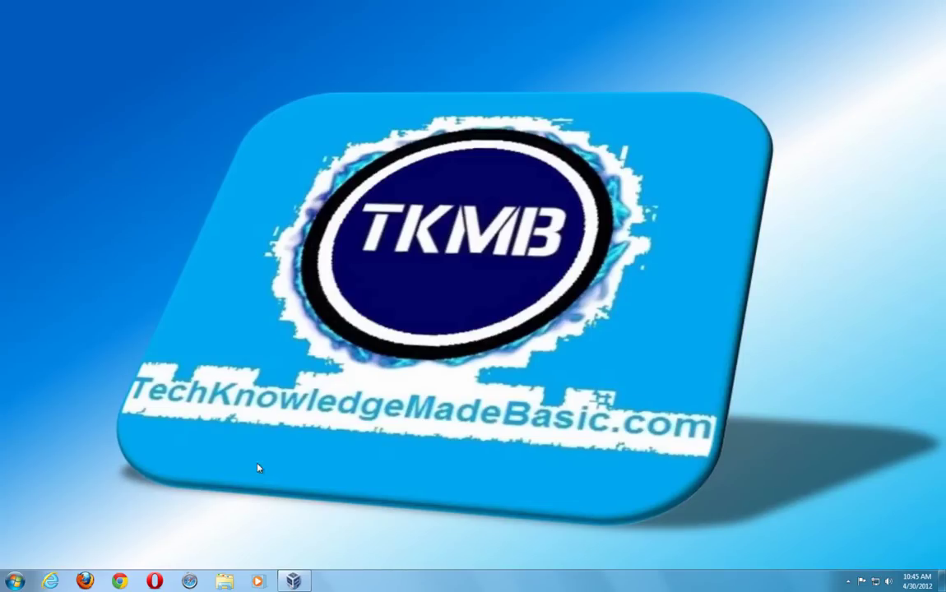
Step: Launch Internet Explorer without add-ons by running iexplore.exe -extoff from the Start menu search
left_click(16, 581)
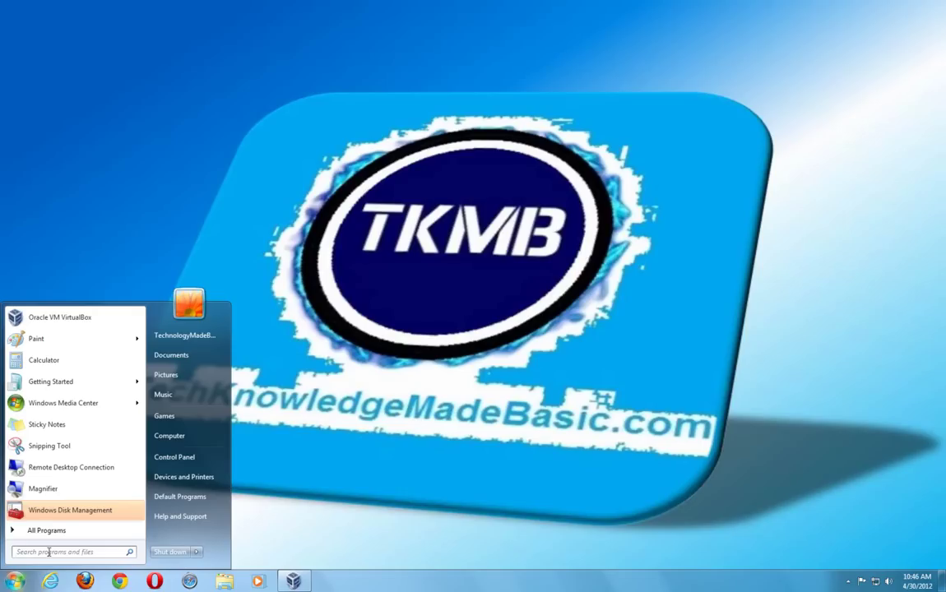
type("ie")
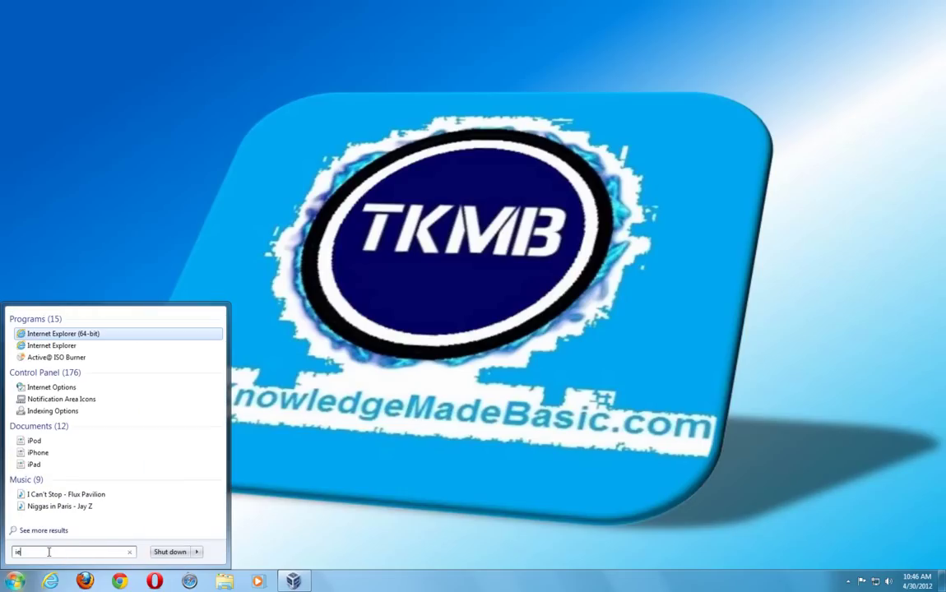
type("xplore")
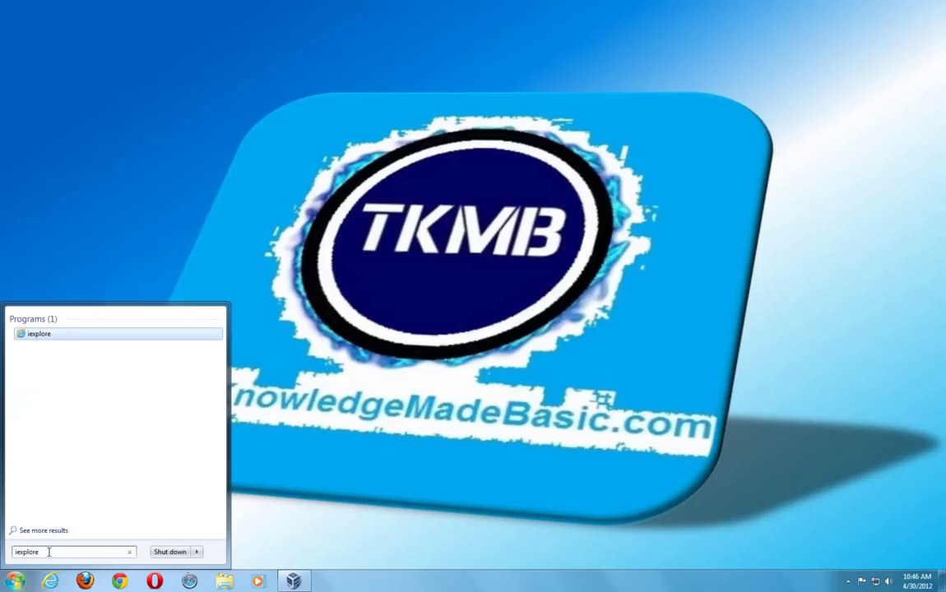
type(".ex")
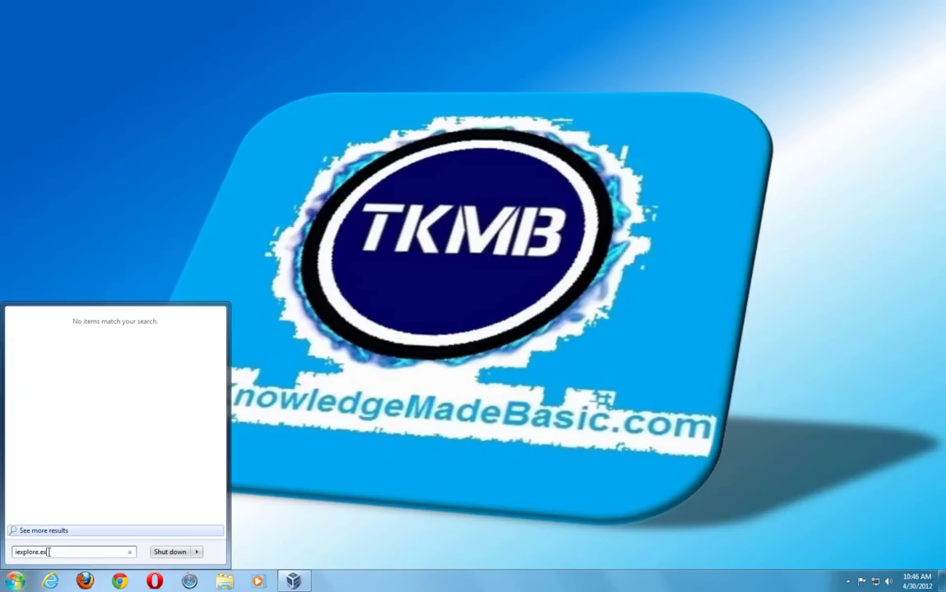
type("e")
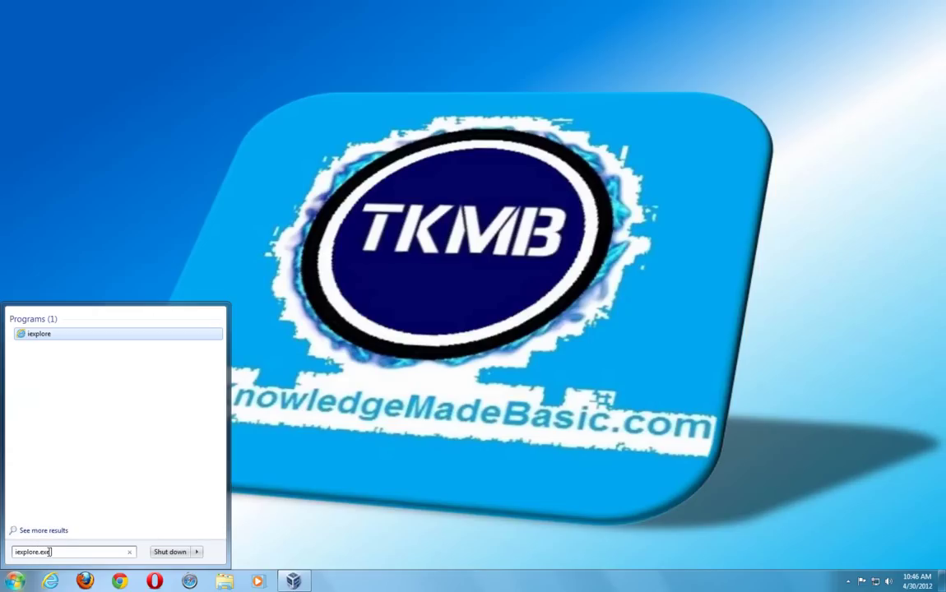
type(" -extoff")
key("Return")
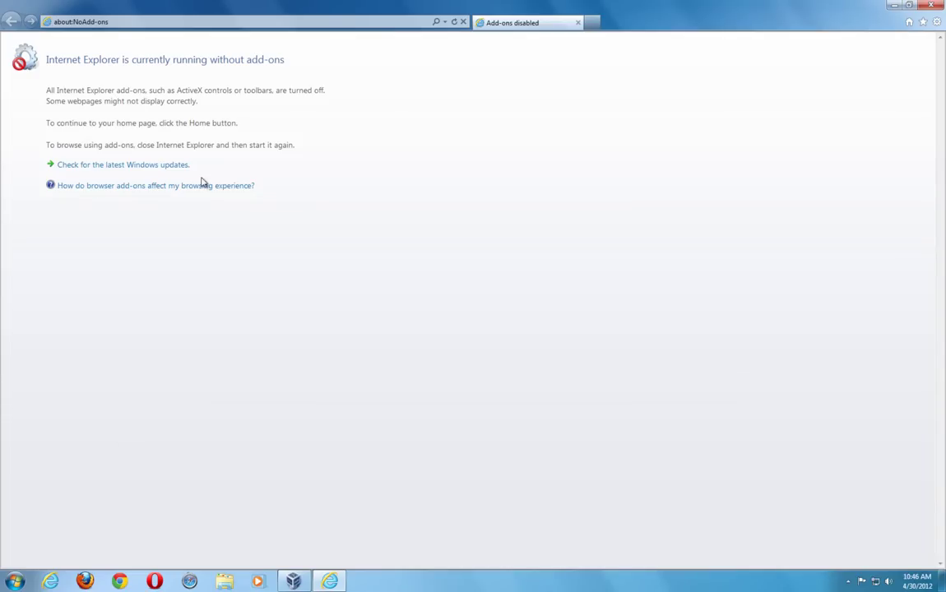
Step: Open Microsoft Security Essentials from the full program list to check the PC's protection status, and close it
key("super")
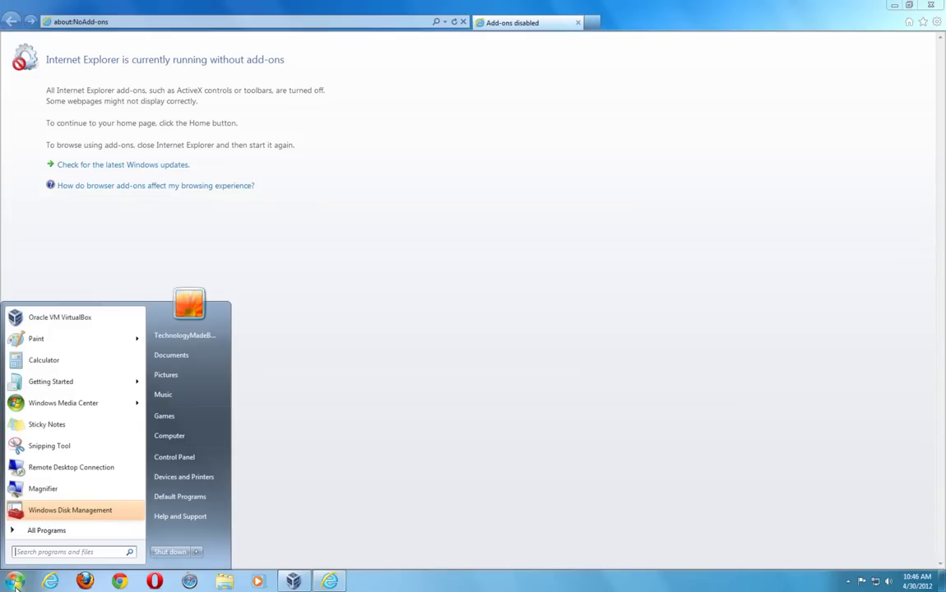
left_click(61, 534)
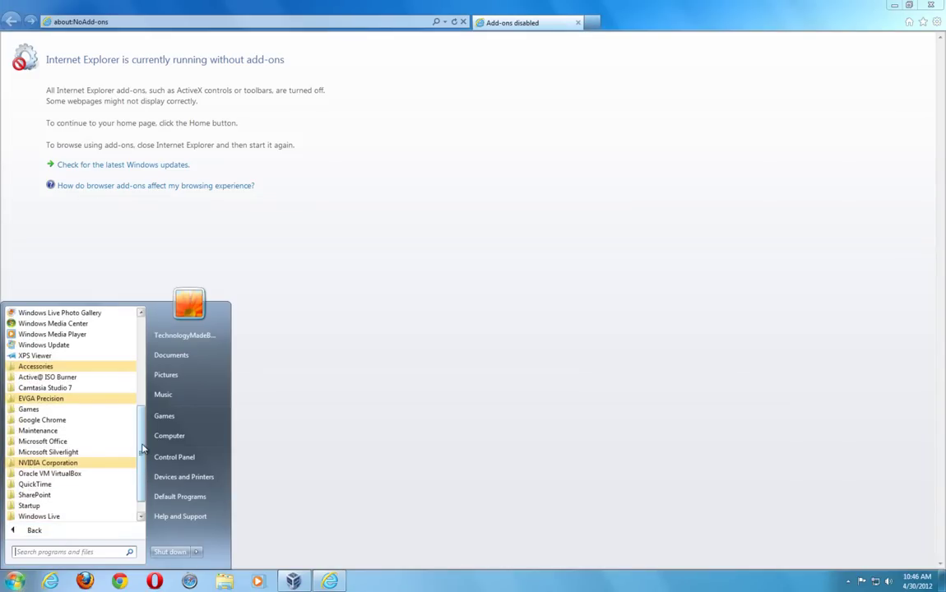
left_click_drag(144, 463, 131, 351)
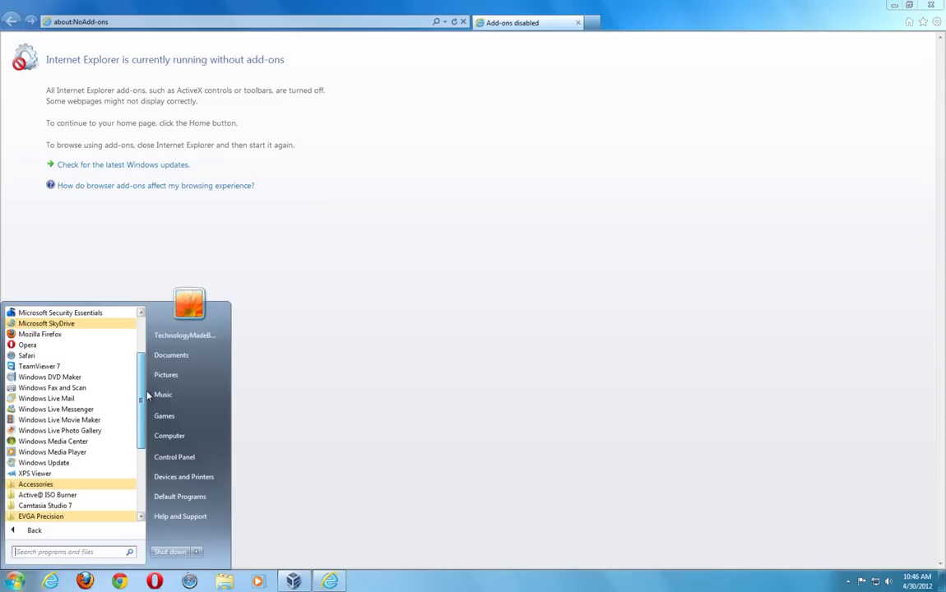
left_click(97, 313)
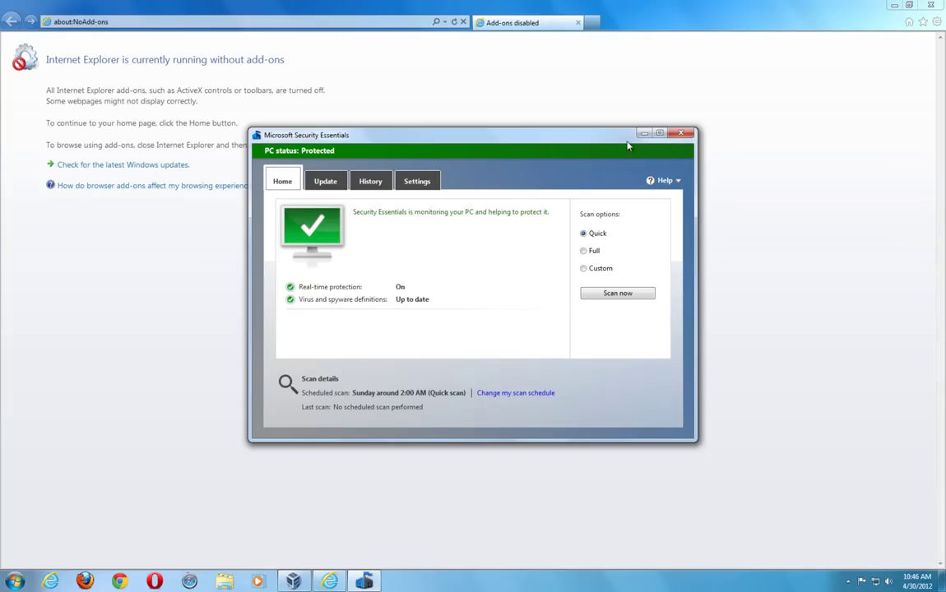
left_click(681, 132)
Step: View the Programs and Advanced settings in Internet Options, including the reset option, and cancel the dialog
left_click(936, 23)
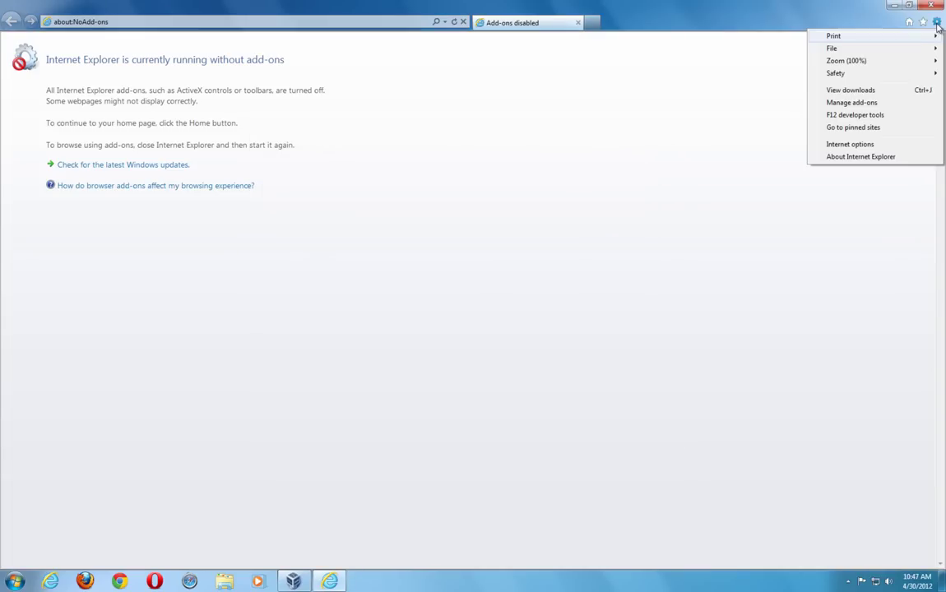
left_click(879, 146)
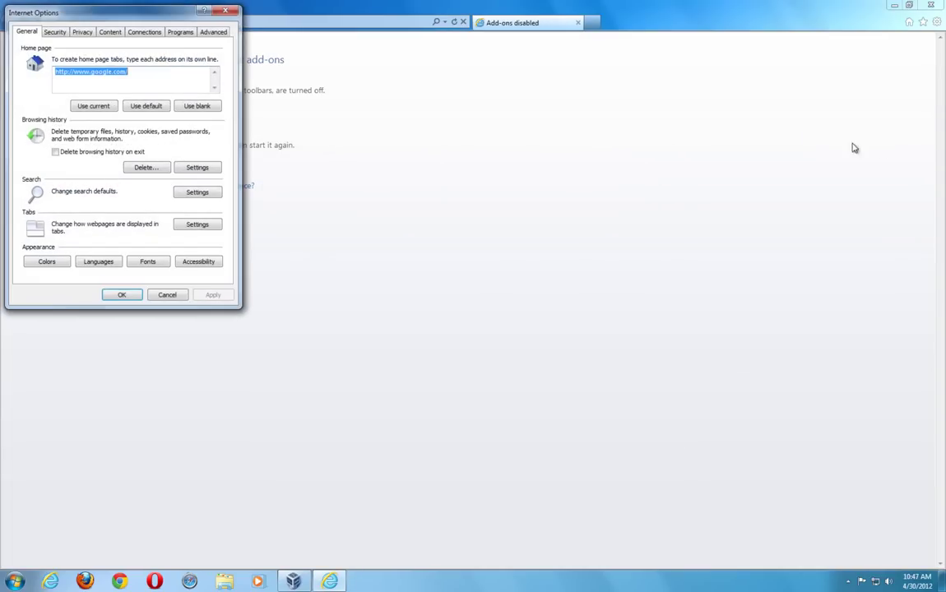
left_click_drag(86, 11, 164, 157)
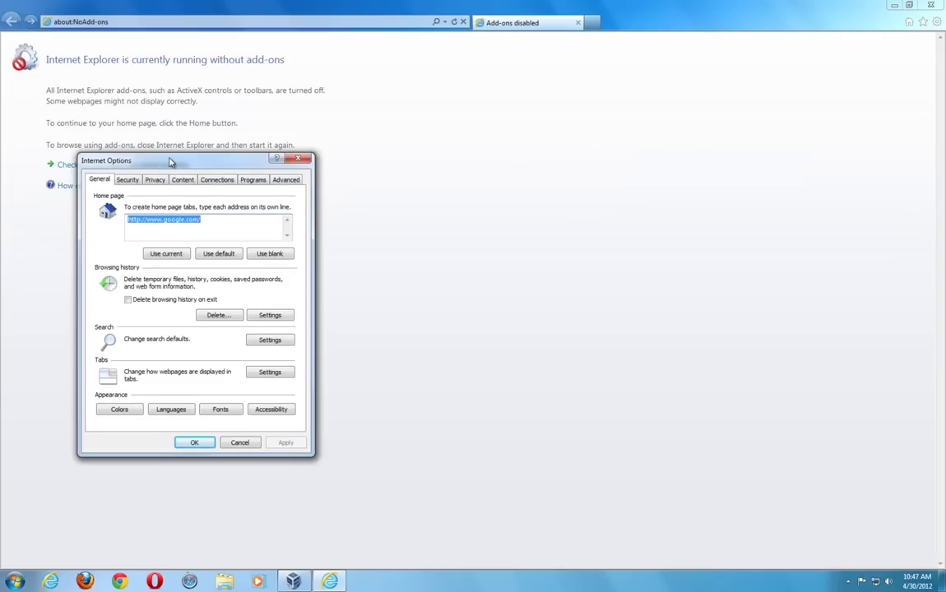
left_click(252, 180)
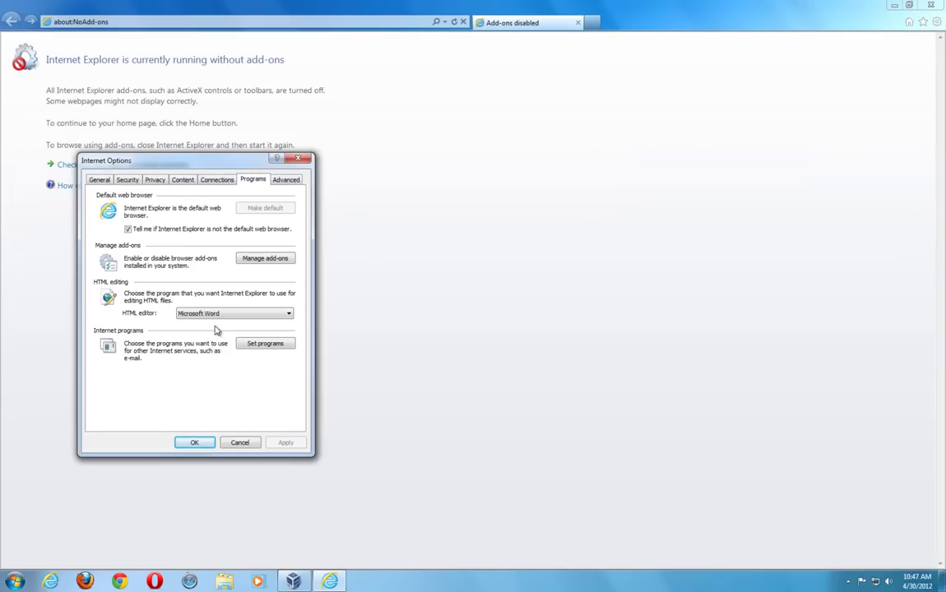
left_click(283, 180)
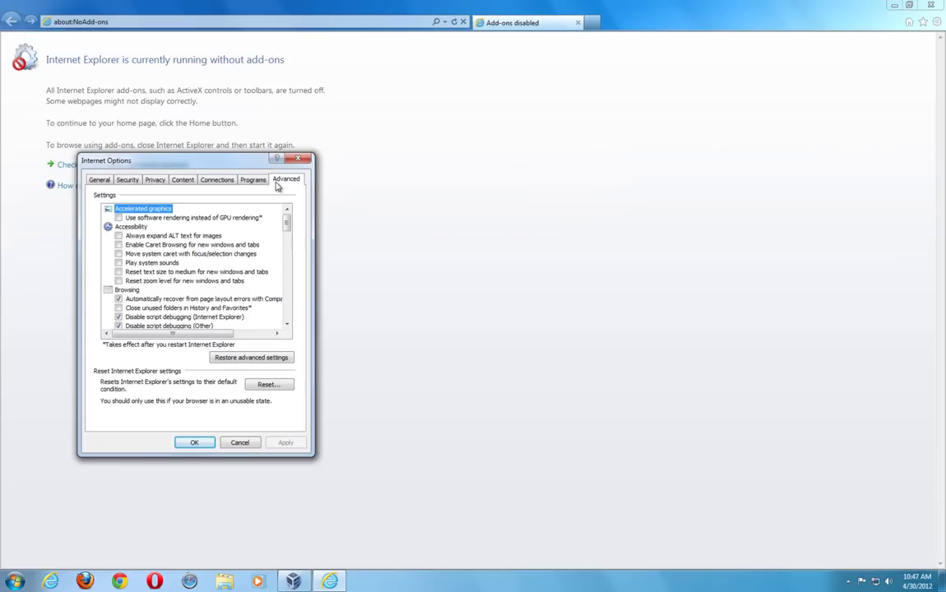
left_click(245, 443)
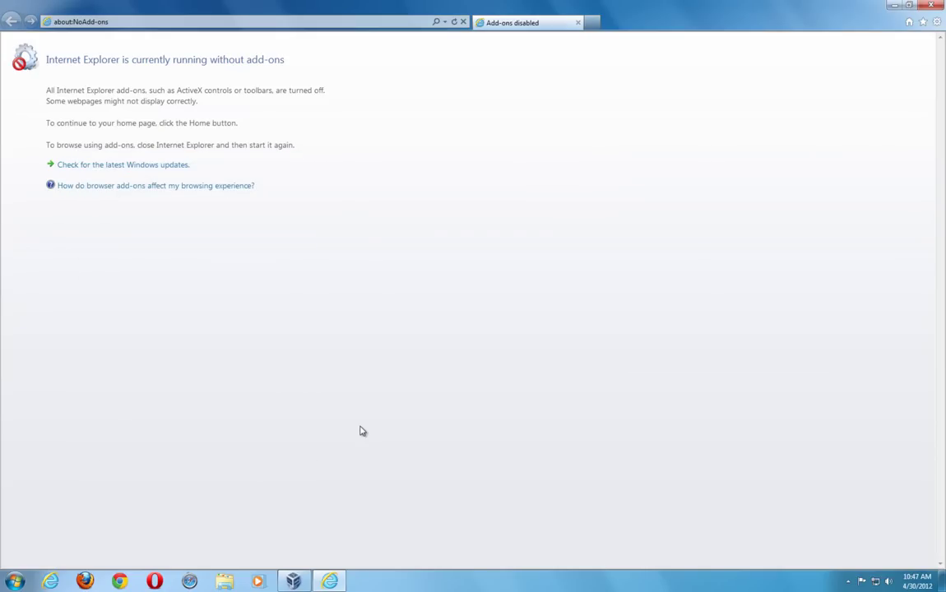